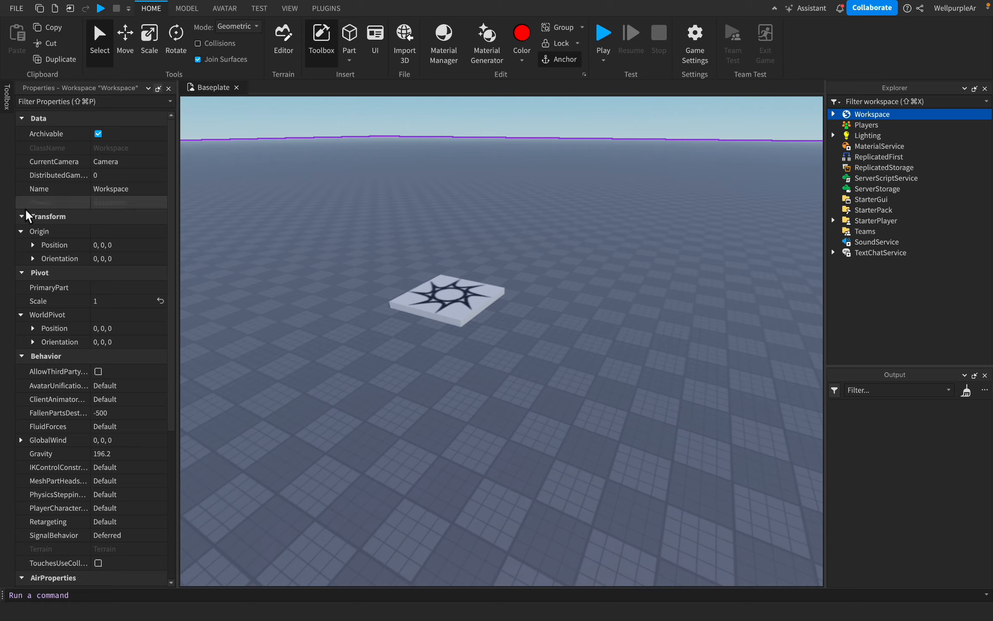
Turn off StreamingEnabled in the Workspace properties
{"action": "scroll", "coordinate": [113, 176], "scroll_direction": "down", "scroll_amount": 5}
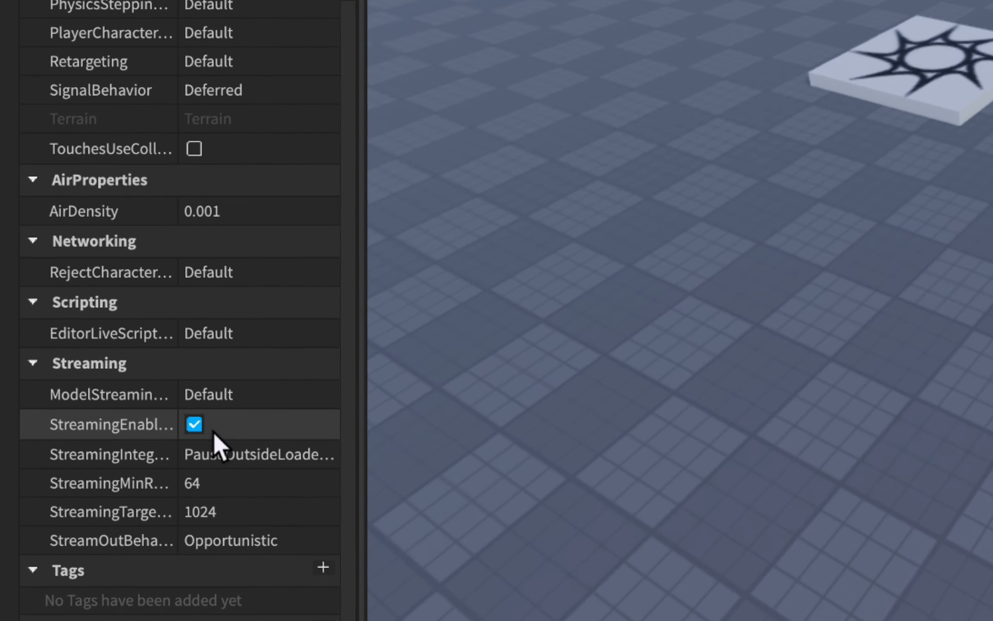
{"action": "left_click", "coordinate": [196, 426]}
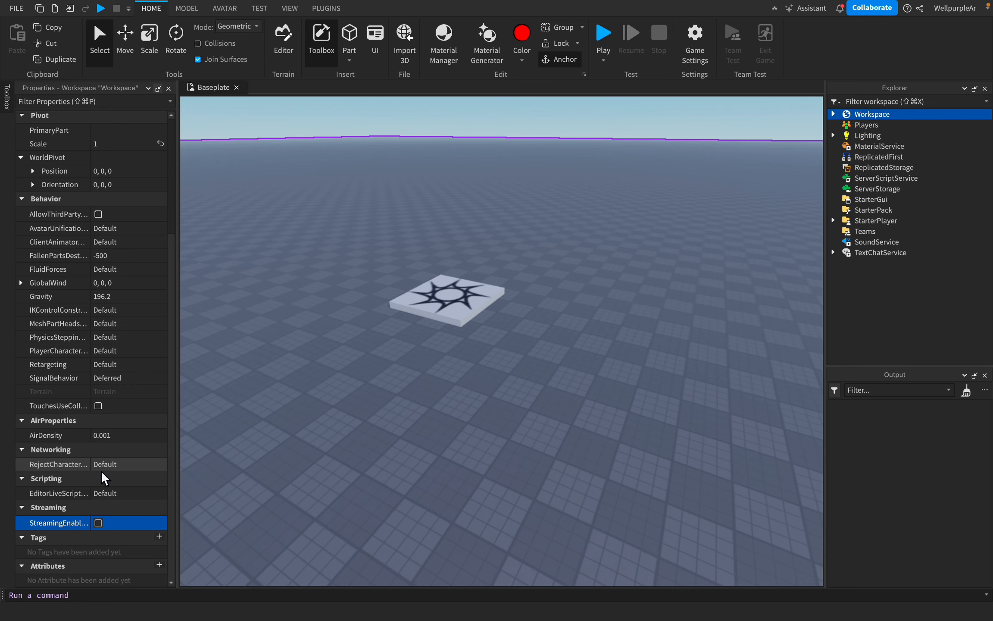
{"action": "left_click", "coordinate": [759, 277]}
Add a ScreenGui with a text button to StarterGui and place the button about 352 px below the screen's upper edge
{"action": "key", "text": "s"}
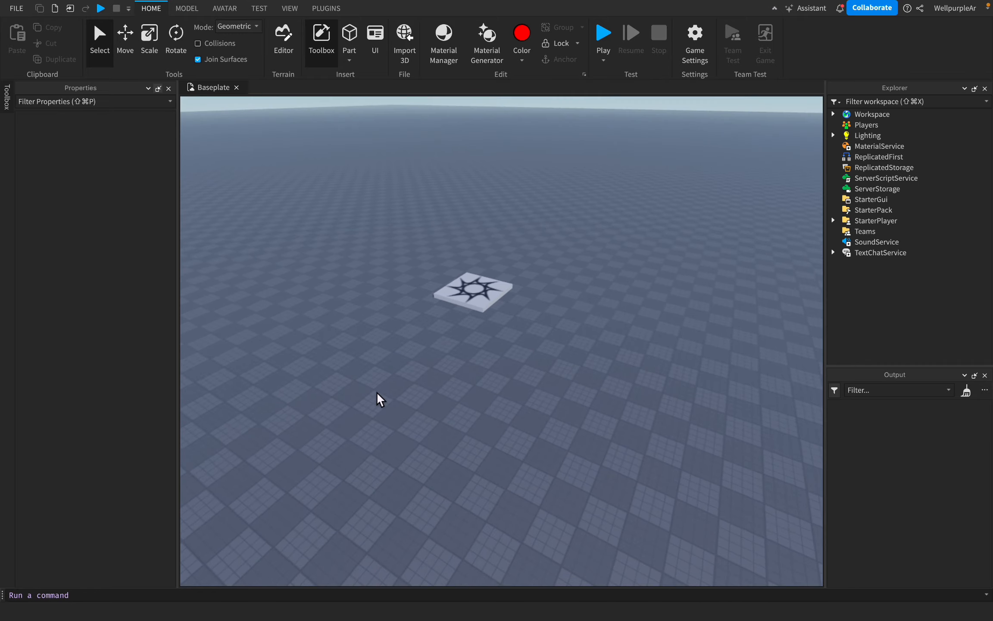
{"action": "right_click_drag", "start_coordinate": [376, 392], "coordinate": [376, 392]}
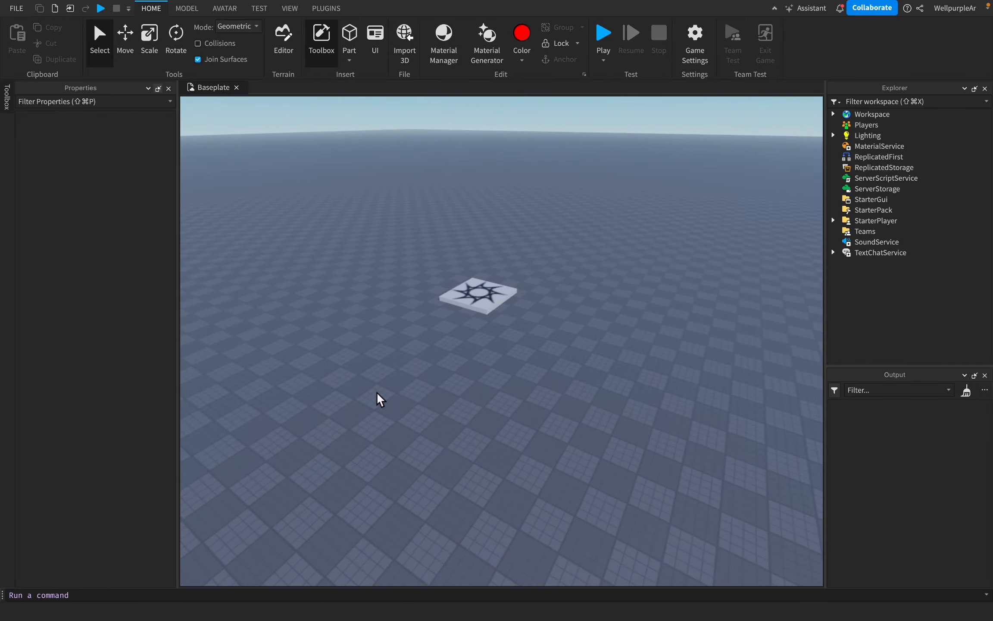
{"action": "left_click", "coordinate": [858, 199]}
{"action": "left_click", "coordinate": [25, 39]}
{"action": "left_click", "coordinate": [158, 43]}
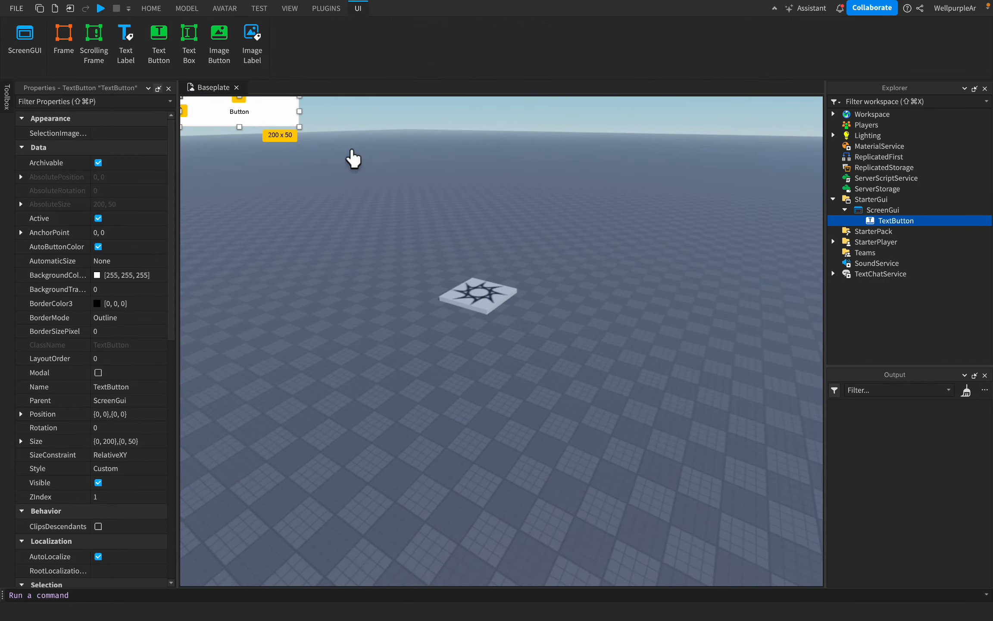
{"action": "left_click_drag", "start_coordinate": [250, 113], "coordinate": [250, 320]}
Enable TextScaled on the text button and set its text to Camera
{"action": "left_click", "coordinate": [90, 102]}
{"action": "type", "text": "sc"}
{"action": "left_click", "coordinate": [103, 163]}
{"action": "type", "text": "text"}
{"action": "left_click", "coordinate": [107, 161]}
{"action": "type", "text": "Camera"}
{"action": "key", "text": "Return"}
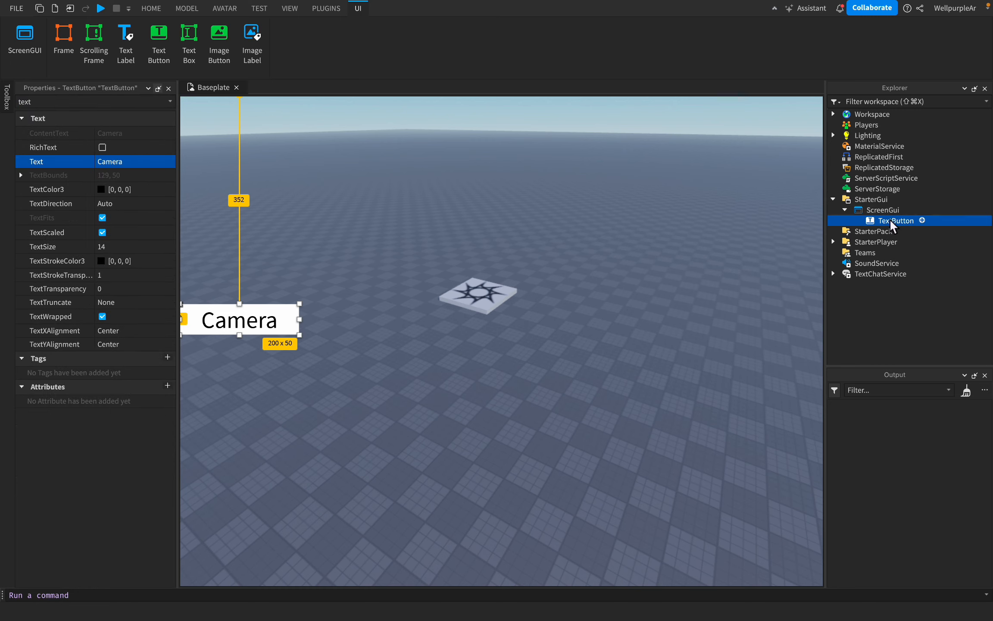
Rename the ScreenGui as Cams and its text button as Button
{"action": "double_click", "coordinate": [882, 210]}
{"action": "type", "text": "Cams"}
{"action": "key", "text": "Return"}
{"action": "left_click", "coordinate": [896, 221]}
{"action": "double_click", "coordinate": [899, 222]}
{"action": "type", "text": "Button"}
{"action": "key", "text": "Return"}
Add a UIStroke applied as a border and a UICorner with a CornerRadius of 0, 9 to Button
{"action": "left_click", "coordinate": [910, 221]}
{"action": "left_click", "coordinate": [888, 237]}
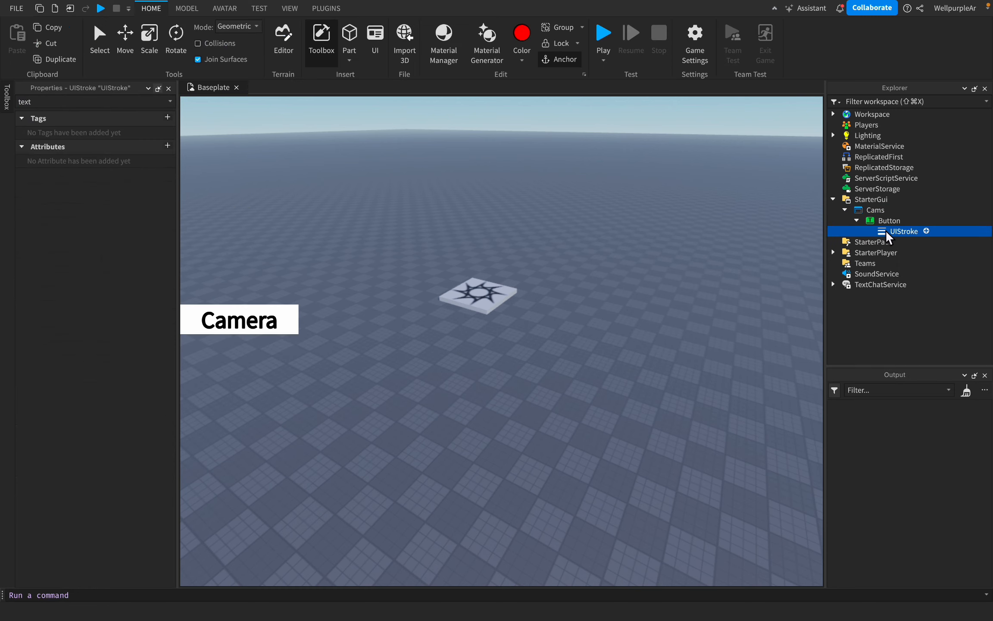
{"action": "left_click", "coordinate": [91, 101]}
{"action": "left_click", "coordinate": [110, 133]}
{"action": "left_click_drag", "start_coordinate": [136, 176], "coordinate": [143, 175]}
{"action": "left_click", "coordinate": [910, 220]}
{"action": "left_click", "coordinate": [888, 238]}
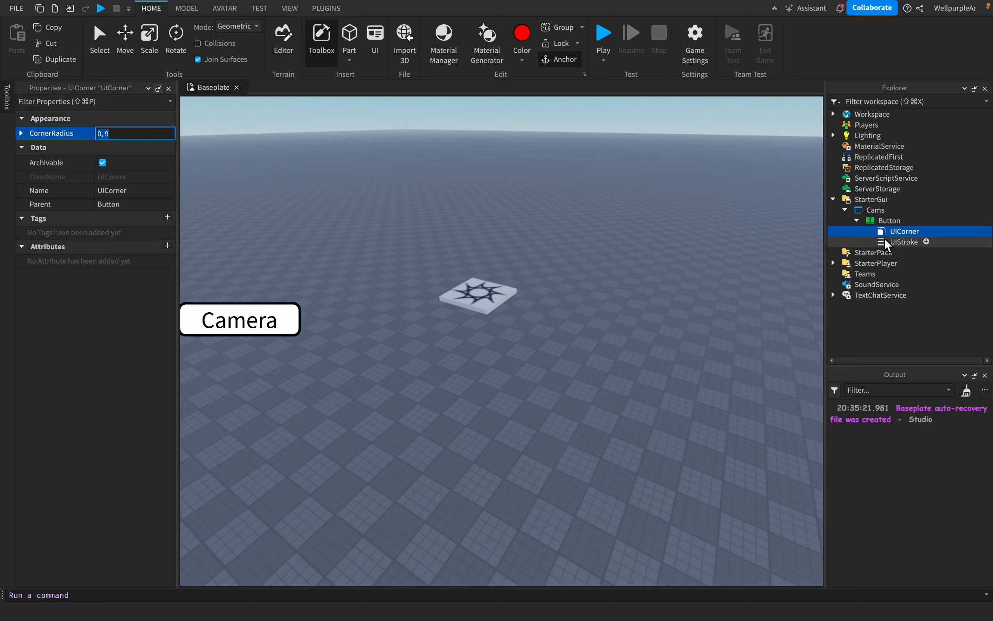
Give Button a dark grey background and white text
{"action": "left_click", "coordinate": [889, 221]}
{"action": "left_click", "coordinate": [90, 102]}
{"action": "type", "text": "col"}
{"action": "left_click", "coordinate": [101, 148]}
{"action": "left_click", "coordinate": [96, 350]}
{"action": "left_click", "coordinate": [115, 428]}
{"action": "left_click", "coordinate": [101, 193]}
{"action": "left_click", "coordinate": [18, 351]}
{"action": "left_click", "coordinate": [116, 428]}
Give the Camera button's text a black outline through its stroke settings
{"action": "left_click", "coordinate": [904, 242]}
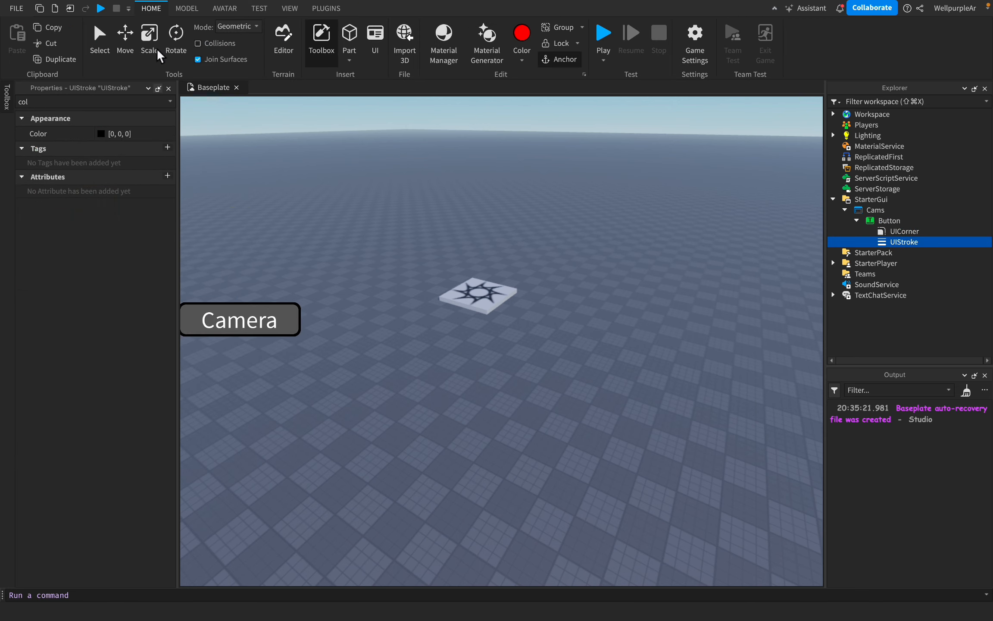
{"action": "left_click", "coordinate": [115, 133]}
{"action": "left_click", "coordinate": [114, 156]}
{"action": "left_click", "coordinate": [91, 101]}
{"action": "type", "text": "s"}
{"action": "left_click", "coordinate": [104, 146]}
{"action": "left_click", "coordinate": [357, 186]}
{"action": "left_click", "coordinate": [857, 221]}
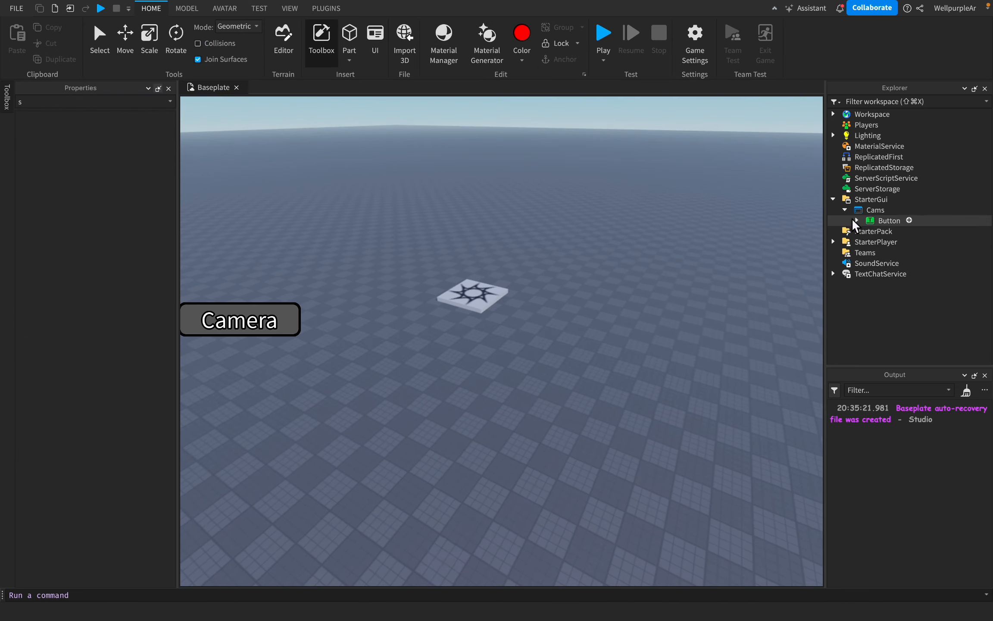
Add a Frame of about 654 x 535 px inside Cams with a BackgroundTransparency of 1
{"action": "left_click", "coordinate": [91, 102]}
{"action": "type", "text": "tra"}
{"action": "left_click", "coordinate": [875, 253]}
{"action": "left_click", "coordinate": [894, 252]}
{"action": "left_click", "coordinate": [872, 269]}
{"action": "left_click_drag", "start_coordinate": [225, 142], "coordinate": [501, 321]}
{"action": "left_click", "coordinate": [125, 133]}
{"action": "type", "text": "1"}
{"action": "left_click_drag", "start_coordinate": [517, 274], "coordinate": [716, 158]}
{"action": "left_click_drag", "start_coordinate": [456, 335], "coordinate": [344, 468]}
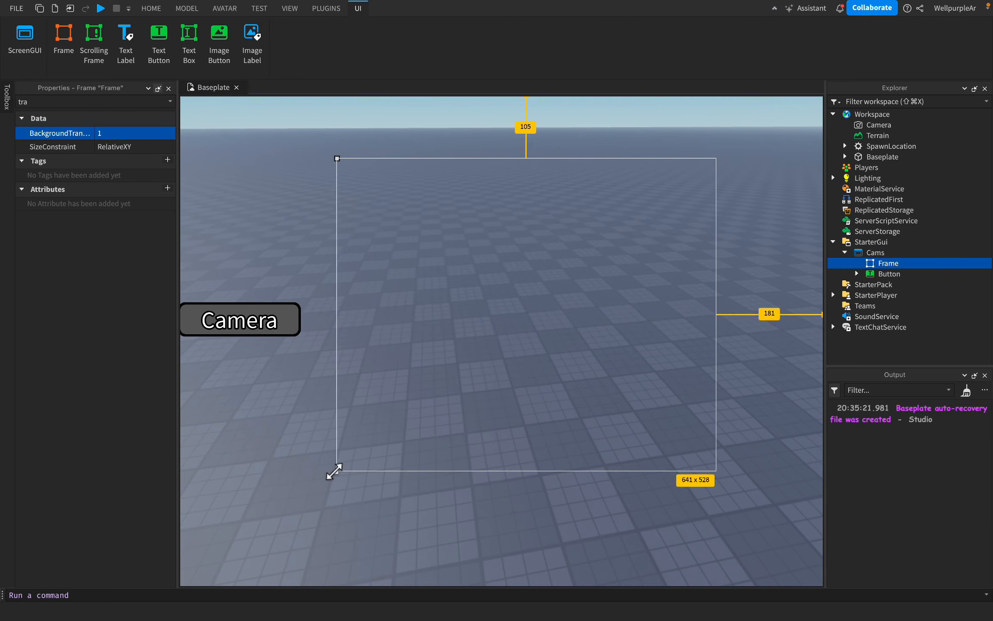
Duplicate the Camera button into the Frame, set the copy's text to Cam1 and name it 1
{"action": "left_click", "coordinate": [889, 274]}
{"action": "key", "text": "super+d"}
{"action": "left_click_drag", "start_coordinate": [875, 283], "coordinate": [888, 264]}
{"action": "left_click", "coordinate": [50, 105]}
{"action": "type", "text": "text"}
{"action": "left_click", "coordinate": [125, 161]}
{"action": "type", "text": "Cam1"}
{"action": "key", "text": "super+d"}
{"action": "type", "text": "1"}
Spread out the copied buttons in the Frame, set the second one's text to Cam2 and name it 2
{"action": "left_click_drag", "start_coordinate": [462, 246], "coordinate": [460, 341]}
{"action": "left_click", "coordinate": [637, 256]}
{"action": "left_click", "coordinate": [141, 165]}
{"action": "type", "text": "Cam2"}
{"action": "key", "text": "Return"}
{"action": "left_click", "coordinate": [892, 285]}
{"action": "type", "text": "2"}
Set the third button's text to Cam3 and name it 3
{"action": "left_click", "coordinate": [892, 298]}
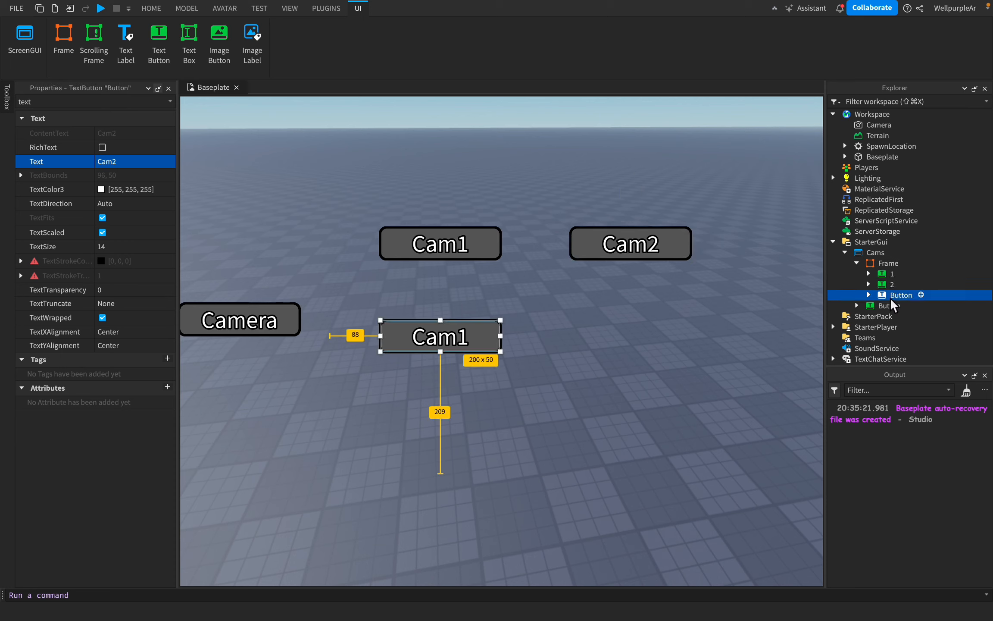
{"action": "left_click", "coordinate": [141, 165]}
{"action": "type", "text": "Cam3"}
Rearrange the buttons with Cam1 at the Frame's upper left, Cam2 at its upper right and Cam3 lower between them
{"action": "left_click_drag", "start_coordinate": [440, 246], "coordinate": [374, 227]}
{"action": "left_click_drag", "start_coordinate": [631, 241], "coordinate": [689, 223]}
{"action": "left_click_drag", "start_coordinate": [478, 338], "coordinate": [559, 321]}
{"action": "left_click_drag", "start_coordinate": [353, 224], "coordinate": [367, 244]}
{"action": "left_click_drag", "start_coordinate": [689, 225], "coordinate": [685, 255]}
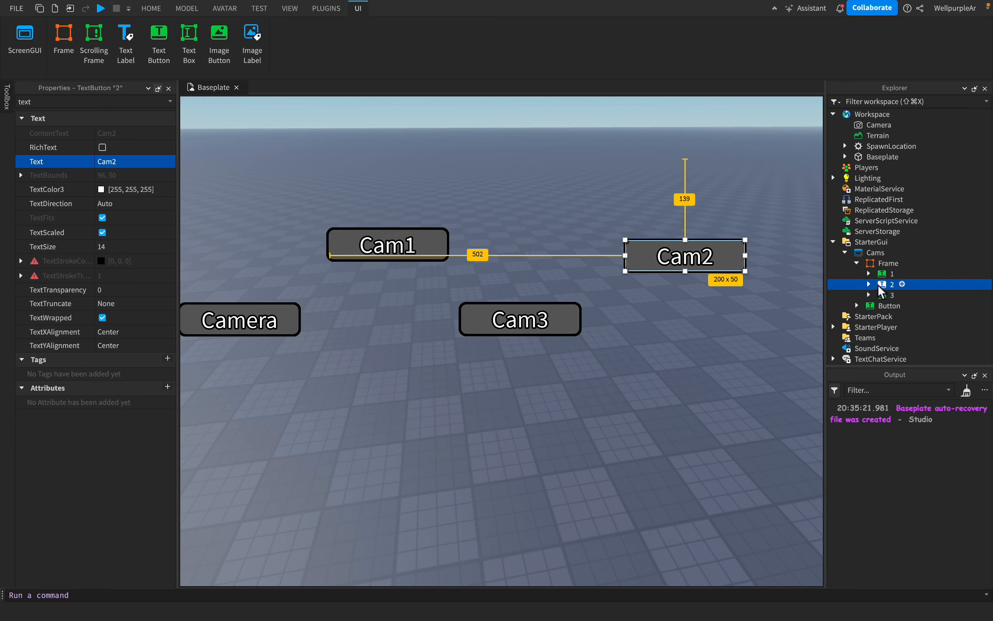
{"action": "left_click", "coordinate": [759, 295]}
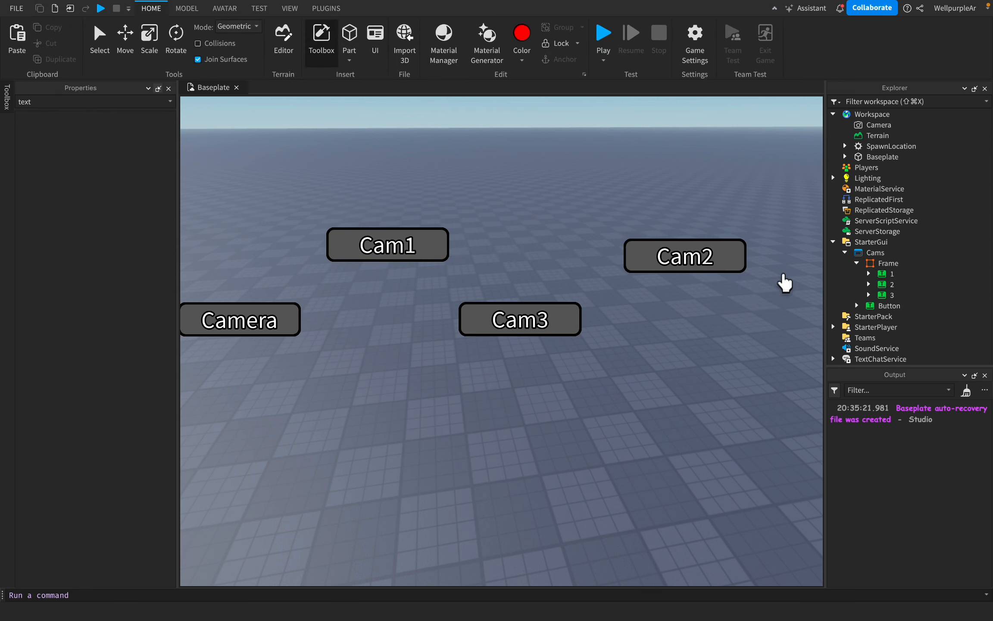
{"action": "left_click", "coordinate": [882, 277]}
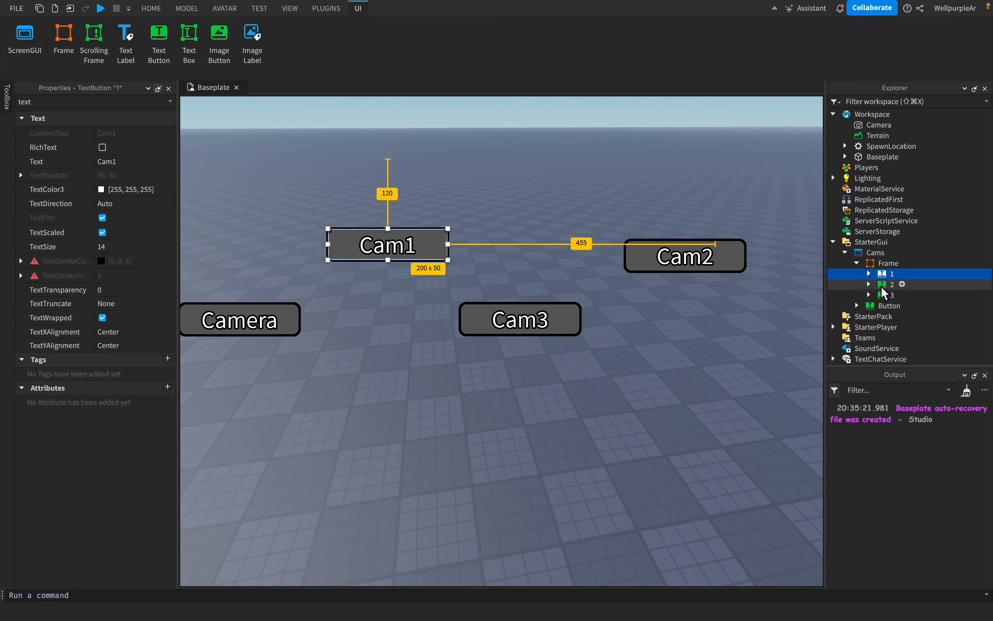
{"action": "left_click", "coordinate": [881, 285]}
{"action": "left_click", "coordinate": [883, 297]}
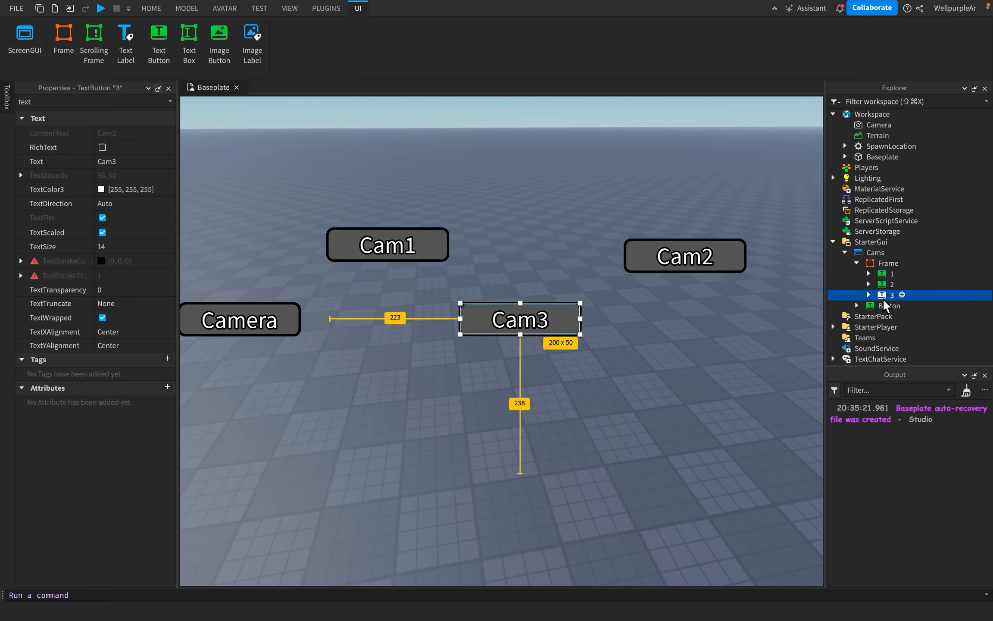
{"action": "left_click", "coordinate": [733, 332]}
Turn off the Visible property of the Frame containing the three numbered buttons
{"action": "left_click", "coordinate": [868, 264]}
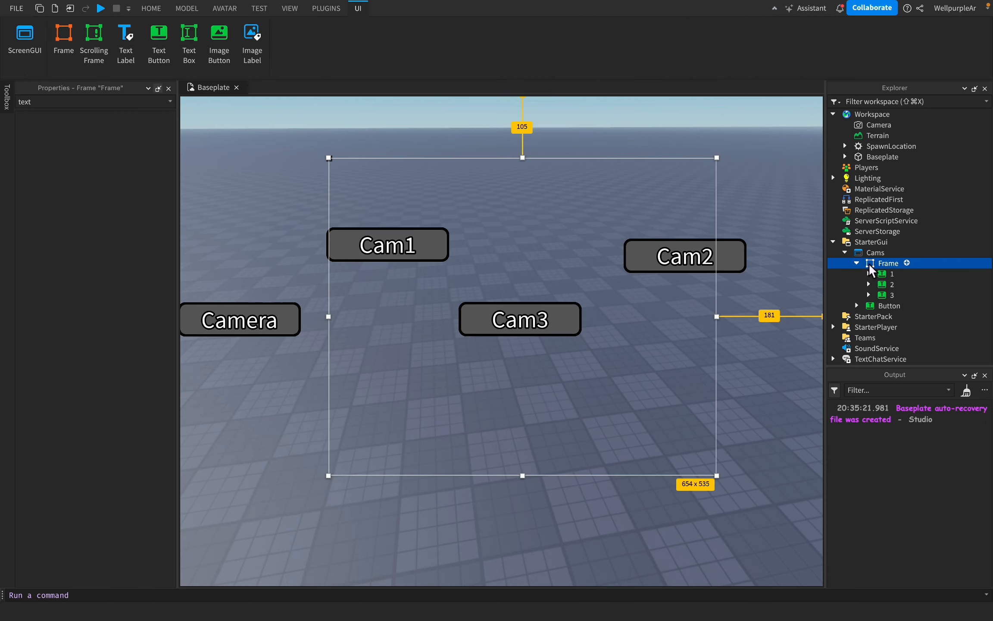
{"action": "left_click", "coordinate": [857, 263]}
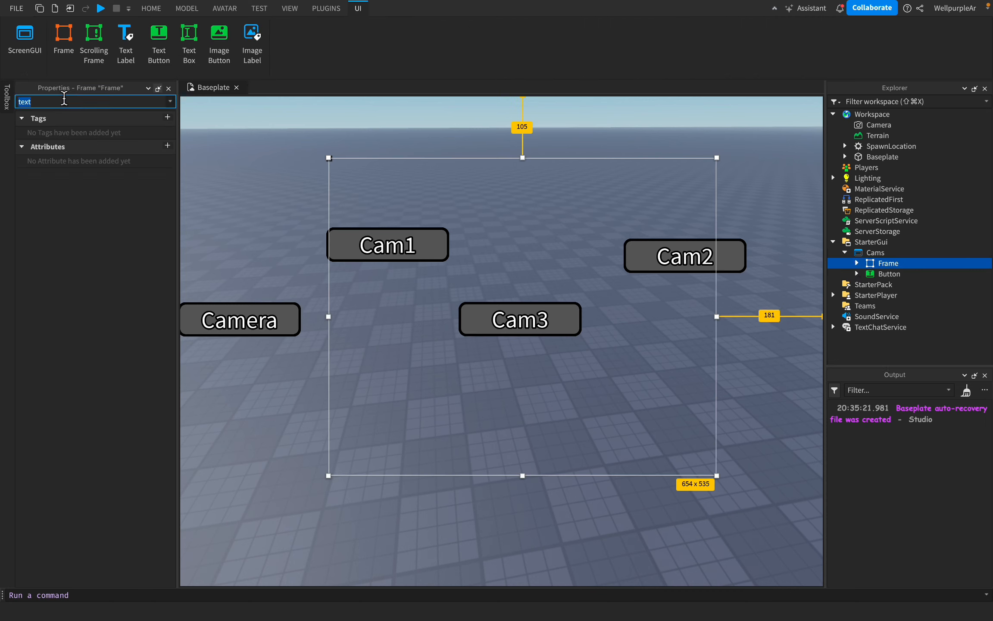
{"action": "type", "text": "vis"}
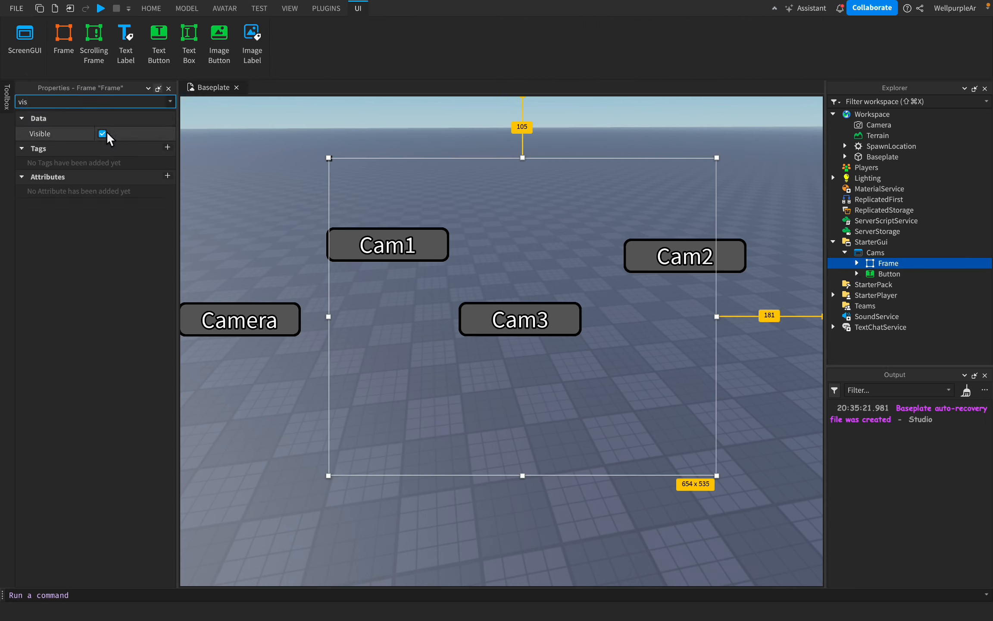
{"action": "left_click", "coordinate": [103, 134]}
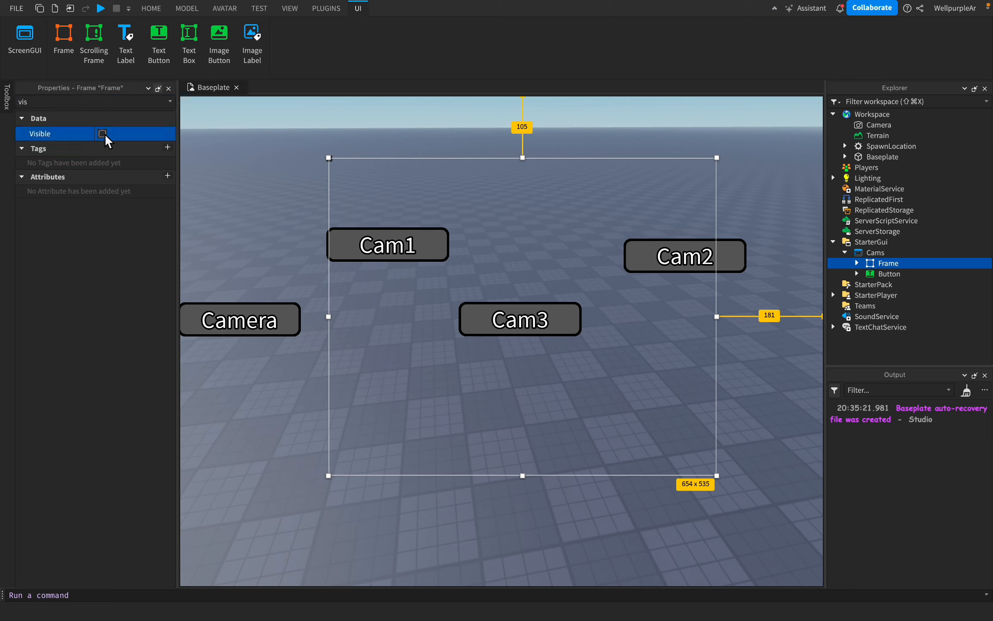
{"action": "left_click", "coordinate": [103, 133]}
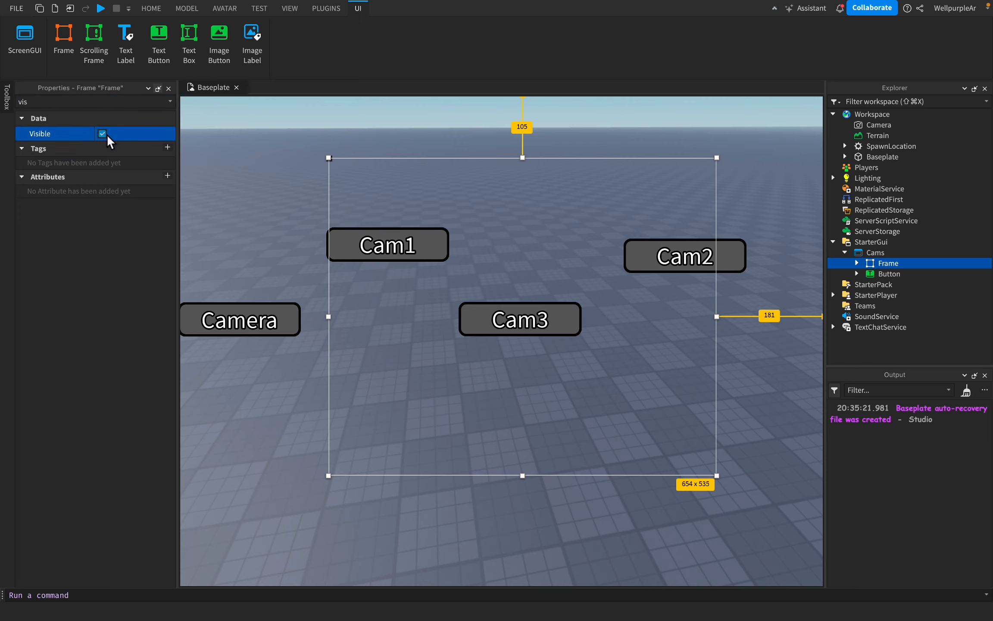
{"action": "left_click", "coordinate": [857, 263]}
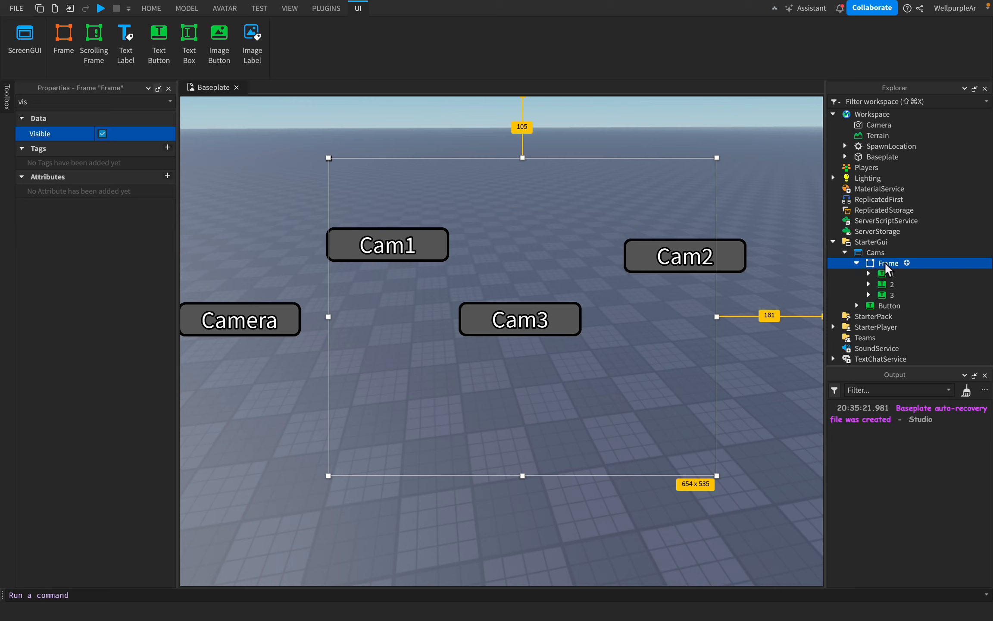
{"action": "left_click", "coordinate": [122, 139]}
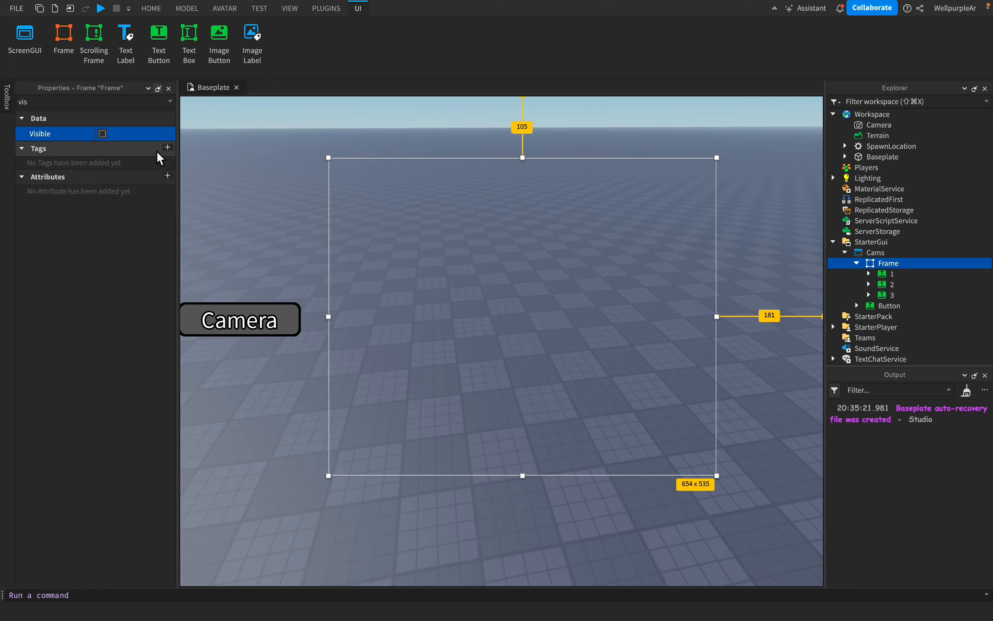
{"action": "left_click", "coordinate": [244, 191]}
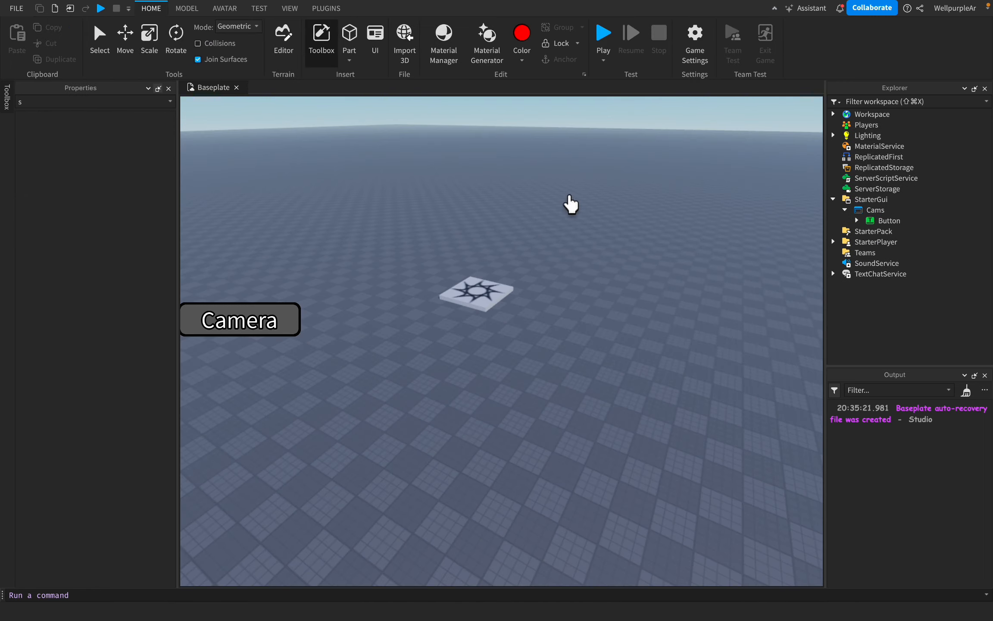
Add a Folder to the Workspace and rename it Camera
{"action": "key", "text": "w"}
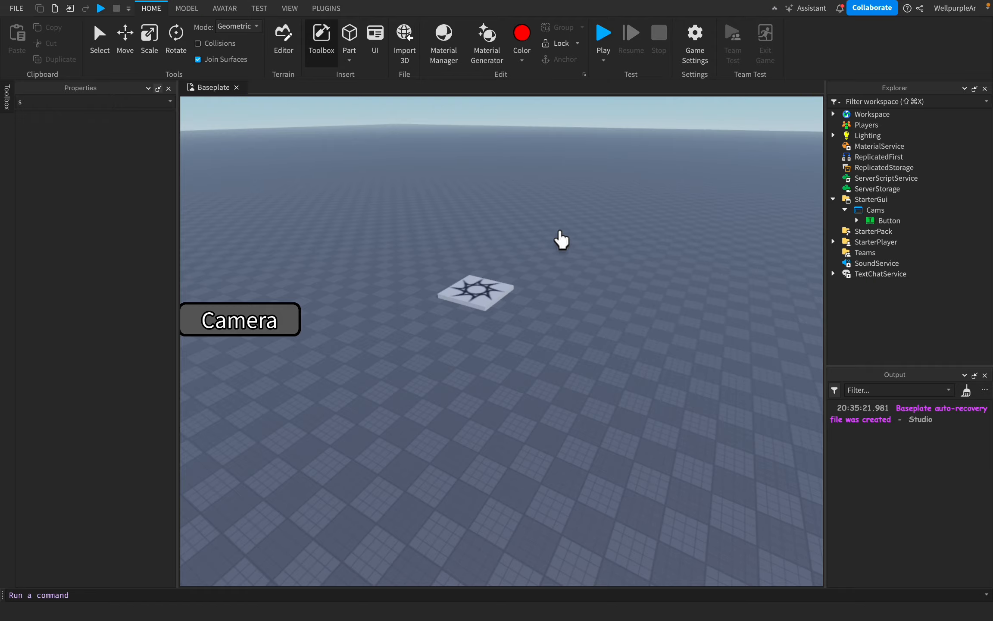
{"action": "right_click_drag", "start_coordinate": [561, 231], "coordinate": [560, 232]}
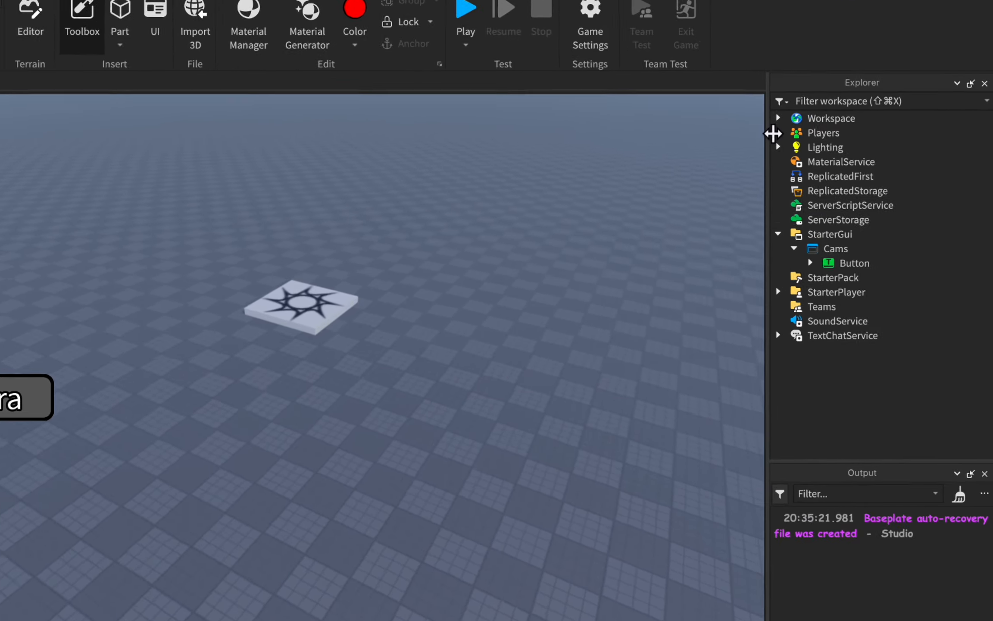
{"action": "left_click", "coordinate": [695, 125]}
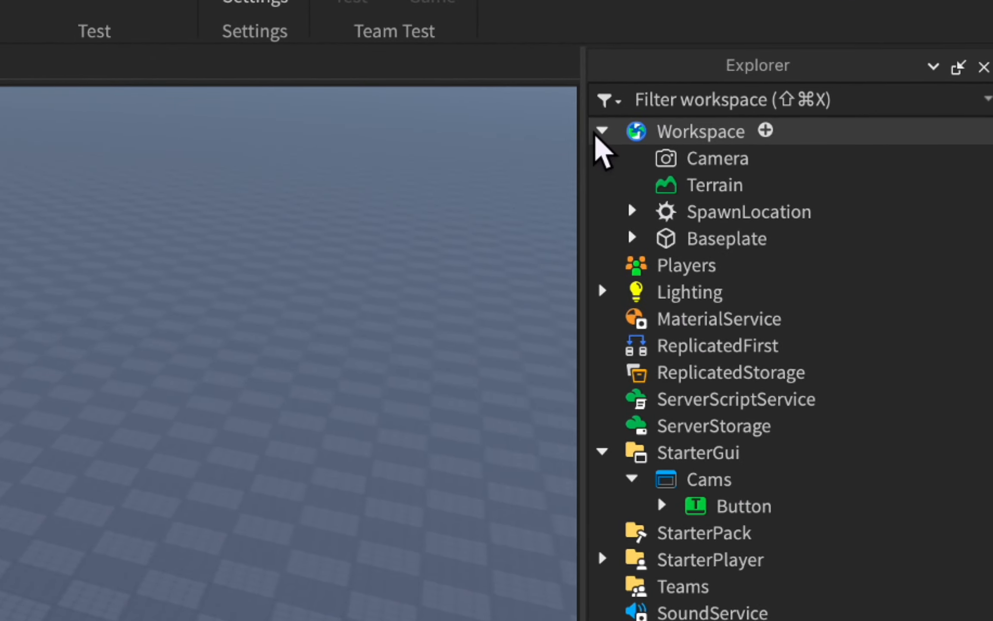
{"action": "left_click", "coordinate": [679, 135]}
{"action": "left_click", "coordinate": [766, 131]}
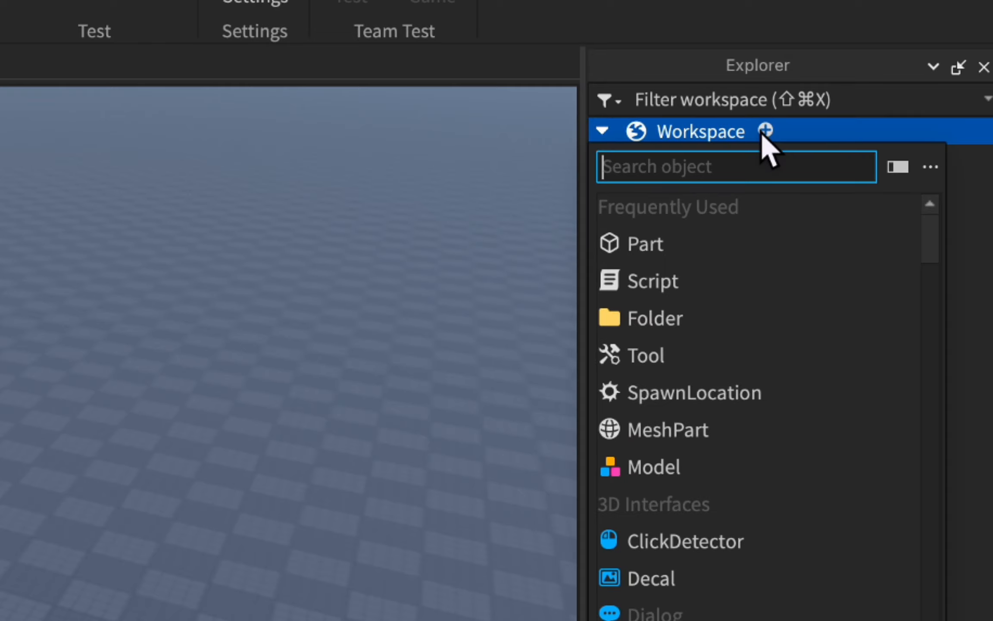
{"action": "left_click", "coordinate": [669, 325]}
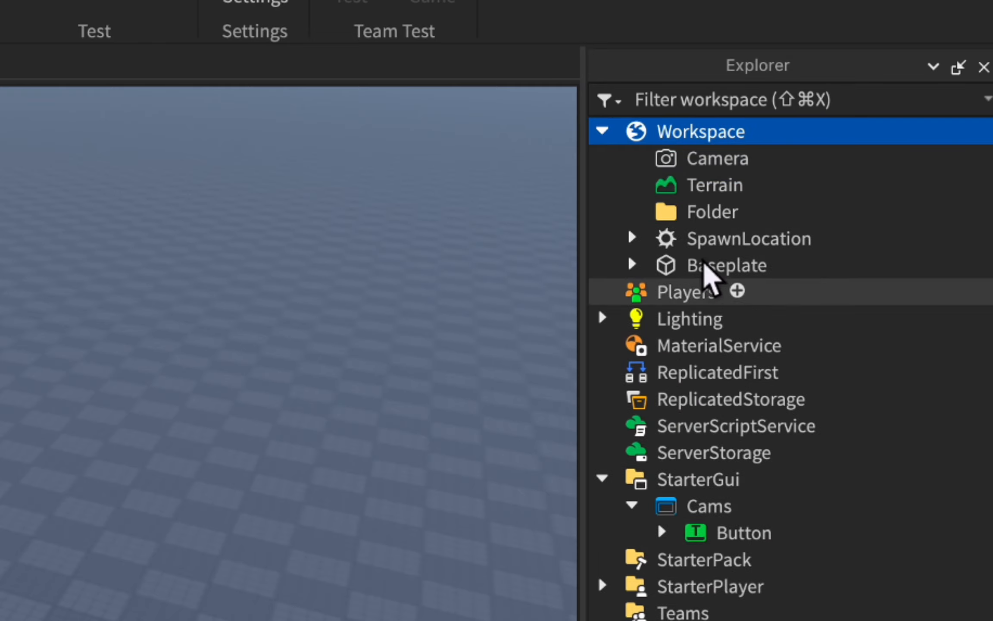
{"action": "left_click", "coordinate": [716, 213]}
{"action": "left_click", "coordinate": [711, 213]}
{"action": "type", "text": "Camera"}
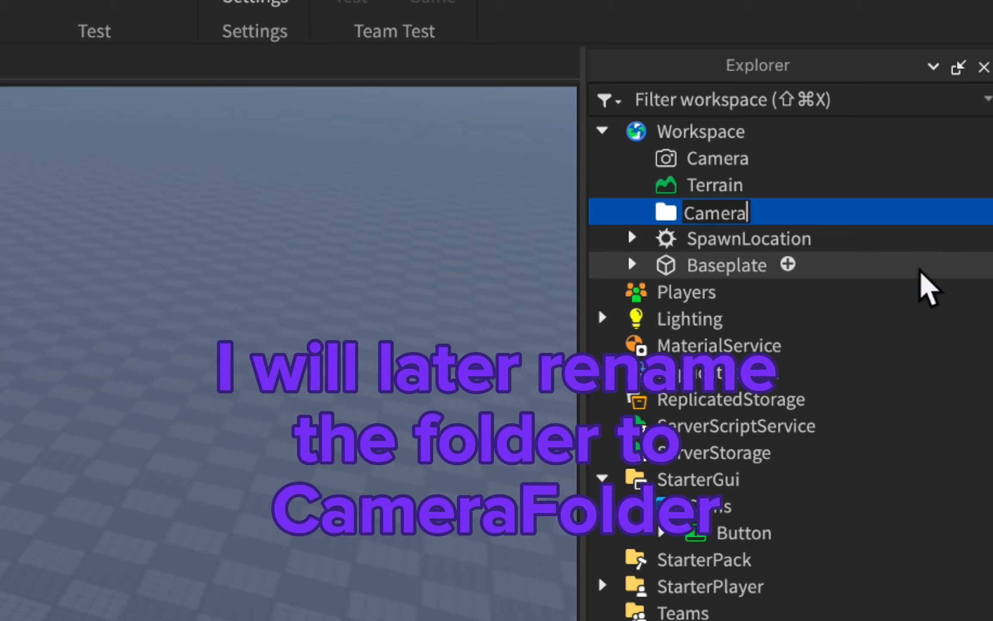
{"action": "key", "text": "Return"}
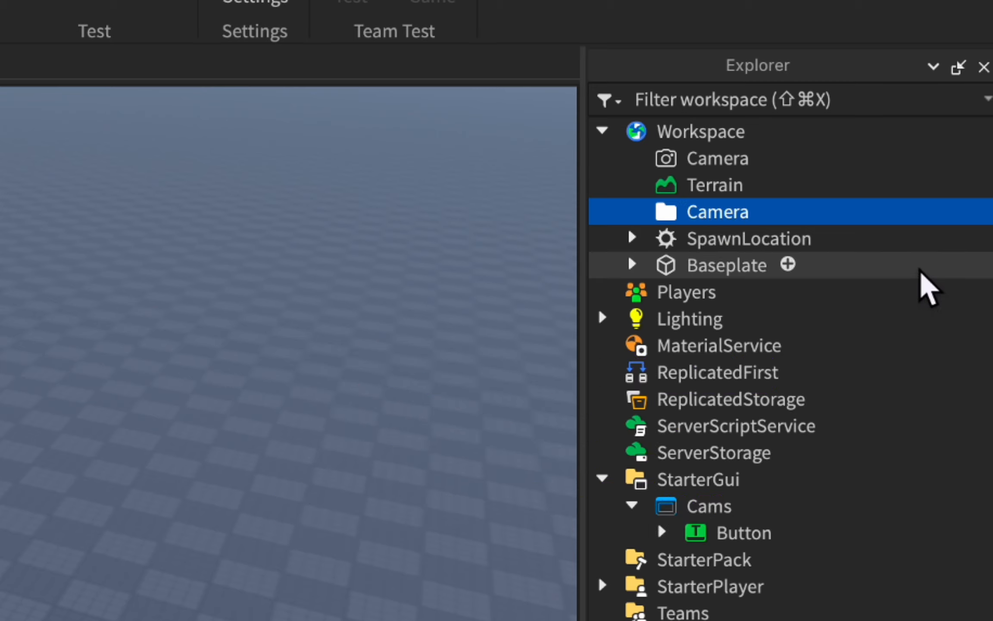
Insert a Part, move it into the Camera folder and rename it 1
{"action": "right_click_drag", "start_coordinate": [310, 199], "coordinate": [310, 194]}
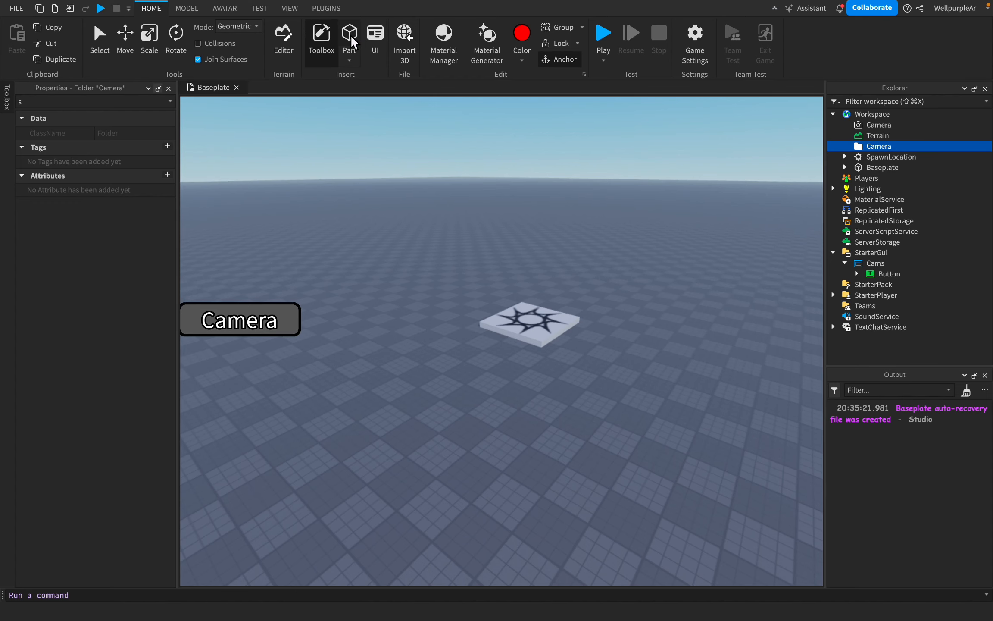
{"action": "left_click", "coordinate": [350, 39]}
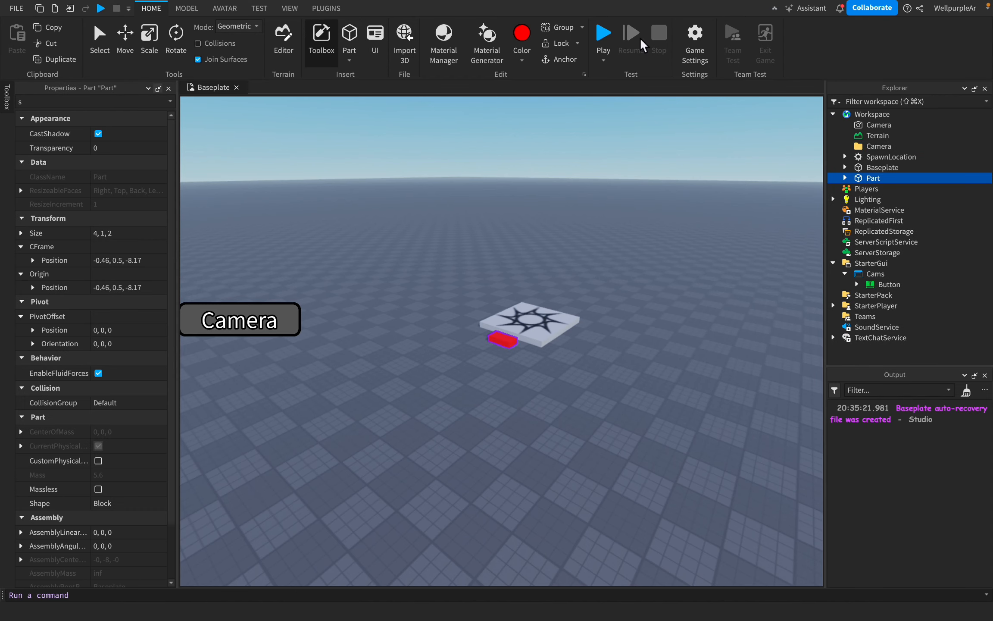
{"action": "left_click_drag", "start_coordinate": [873, 178], "coordinate": [879, 152]}
{"action": "left_click", "coordinate": [883, 157]}
{"action": "key", "text": "Return"}
Show the orientation indicator on part 1 beside the SpawnLocation
{"action": "key", "text": "w"}
{"action": "key", "text": "w"}
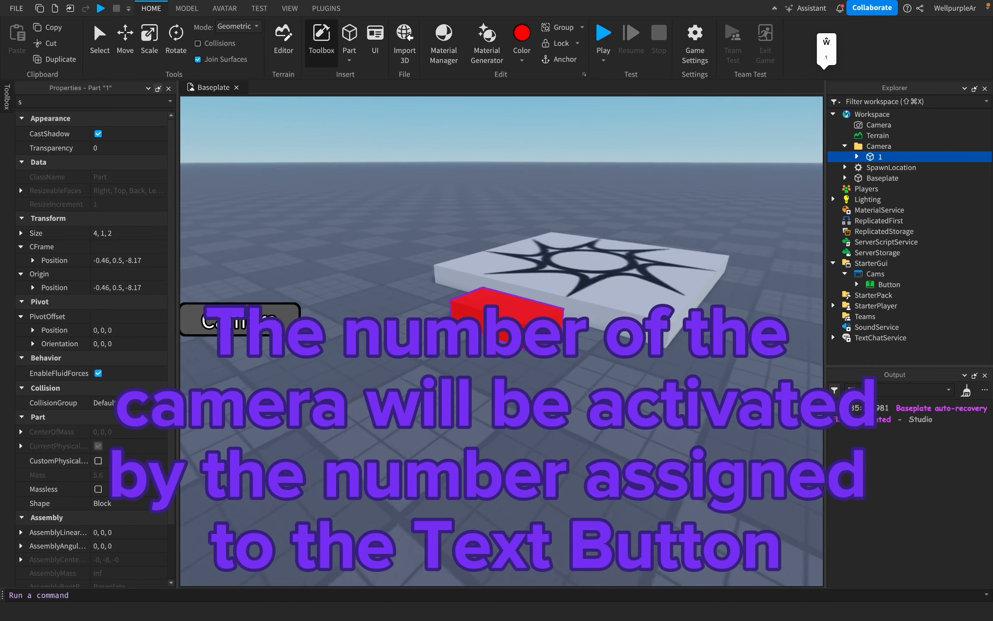
{"action": "right_click", "coordinate": [516, 319]}
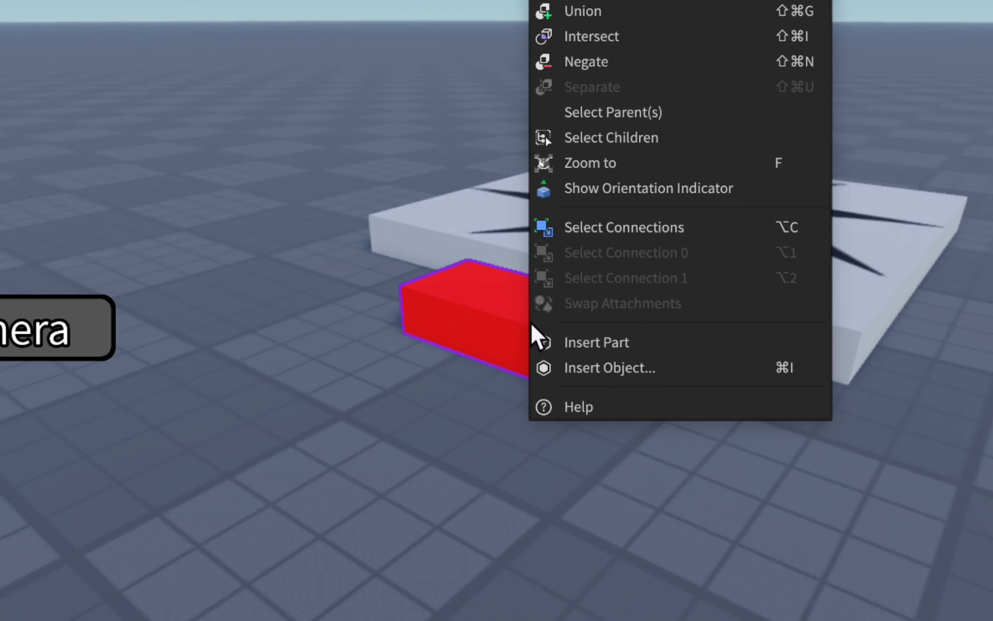
{"action": "left_click", "coordinate": [652, 198]}
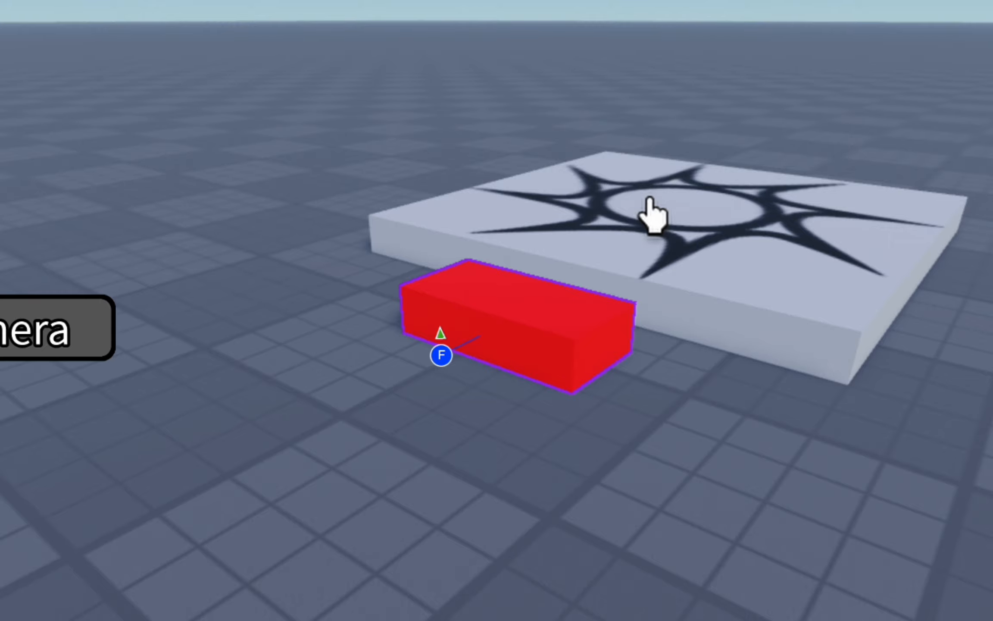
{"action": "key", "text": "d"}
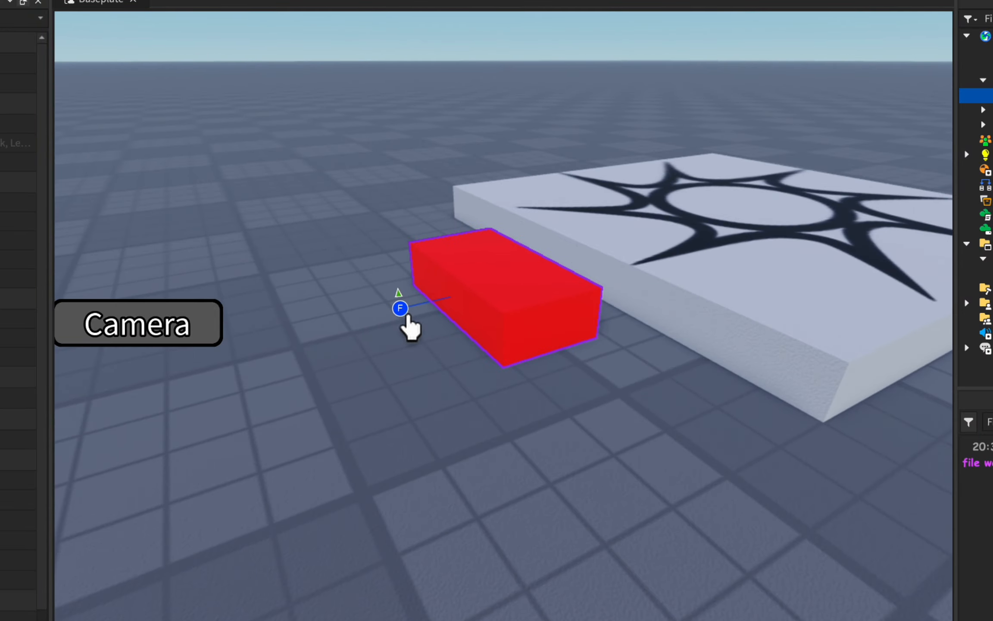
Move part 1 away from the SpawnLocation to a Z position of about -28.6 and turn its front toward the spawn
{"action": "scroll", "coordinate": [410, 328], "scroll_direction": "down", "scroll_amount": 5}
{"action": "key", "text": "ctrl+2"}
{"action": "left_click_drag", "start_coordinate": [457, 344], "coordinate": [271, 400]}
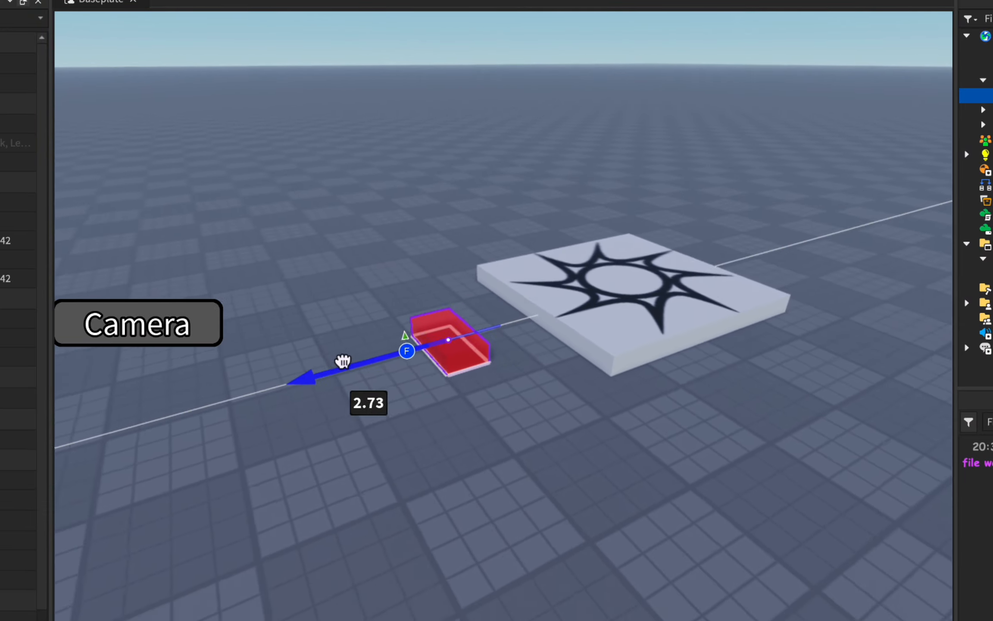
{"action": "key", "text": "s"}
{"action": "key", "text": "a"}
{"action": "key", "text": "ctrl+r"}
{"action": "key", "text": "ctrl+r"}
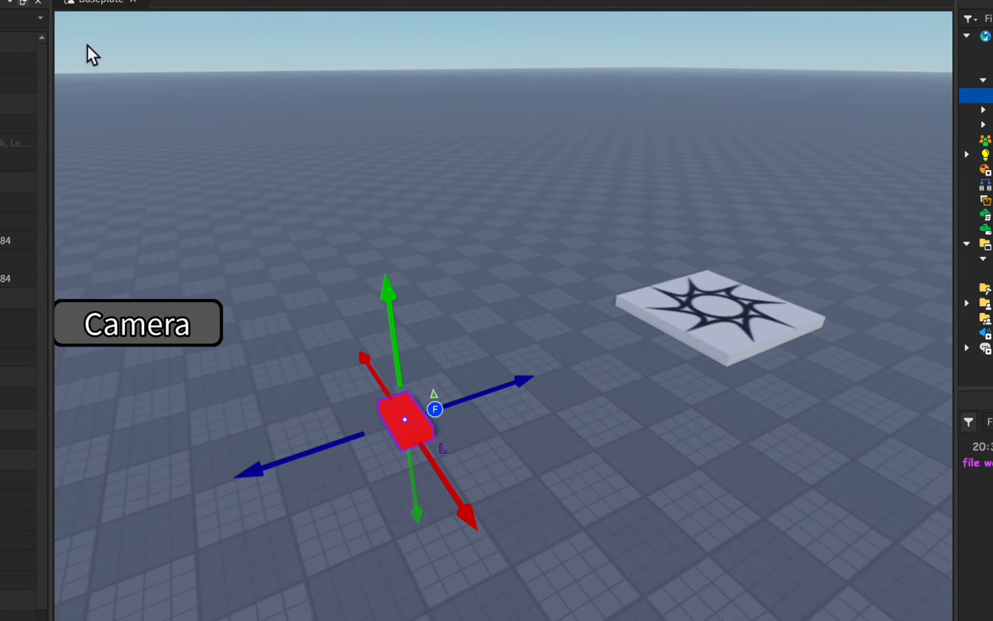
Raise part 1 to a height of about 14 studs and tilt its front down toward the SpawnLocation
{"action": "left_click_drag", "start_coordinate": [395, 345], "coordinate": [400, 183]}
{"action": "key", "text": "w"}
{"action": "right_click_drag", "start_coordinate": [590, 282], "coordinate": [585, 301]}
{"action": "key", "text": "ctrl+4"}
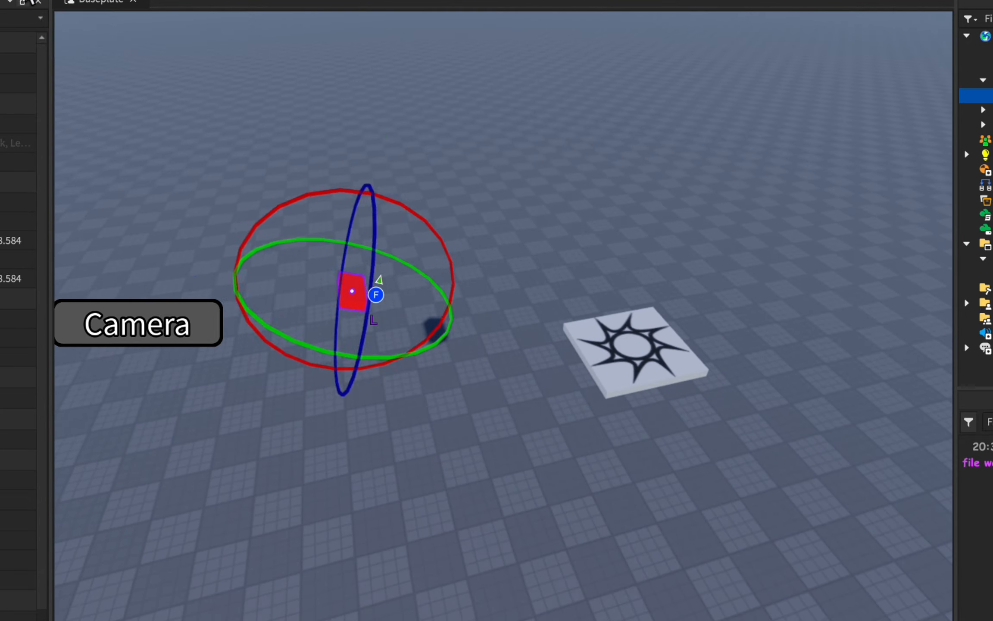
Duplicate part 1, move the copy to about -17.8, 9.9, -17.8 and rotate it toward the SpawnLocation
{"action": "key", "text": "ctrl+d"}
{"action": "key", "text": "ctrl+2"}
{"action": "left_click_drag", "start_coordinate": [444, 458], "coordinate": [611, 464]}
{"action": "key", "text": "ctrl+4"}
{"action": "left_click", "coordinate": [562, 439]}
{"action": "right_click_drag", "start_coordinate": [562, 439], "coordinate": [562, 439]}
{"action": "left_click", "coordinate": [393, 481]}
{"action": "right_click_drag", "start_coordinate": [395, 450], "coordinate": [395, 450]}
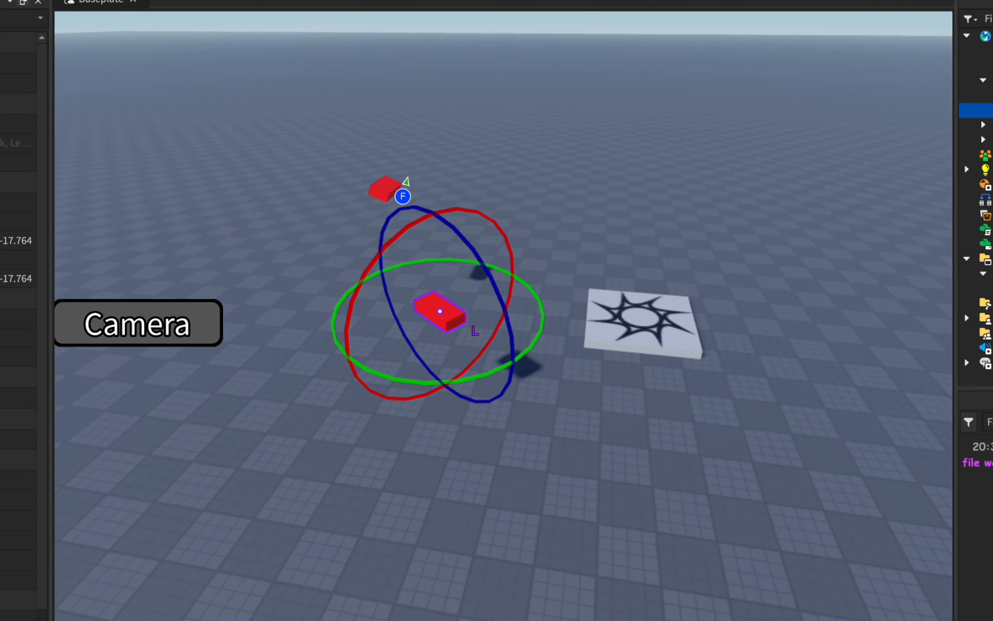
Duplicate part 2, move the copy to about -25.7, 8.5, -2 and rotate it to face the SpawnLocation
{"action": "key", "text": "ctrl+d"}
{"action": "key", "text": "ctrl+2"}
{"action": "left_click_drag", "start_coordinate": [309, 388], "coordinate": [194, 450]}
{"action": "left_click_drag", "start_coordinate": [446, 455], "coordinate": [629, 598]}
{"action": "left_click_drag", "start_coordinate": [579, 467], "coordinate": [703, 357]}
{"action": "left_click_drag", "start_coordinate": [733, 483], "coordinate": [706, 462]}
{"action": "key", "text": "ctrl+4"}
{"action": "left_click_drag", "start_coordinate": [636, 487], "coordinate": [703, 441]}
{"action": "right_click_drag", "start_coordinate": [703, 440], "coordinate": [703, 440]}
{"action": "key", "text": "w"}
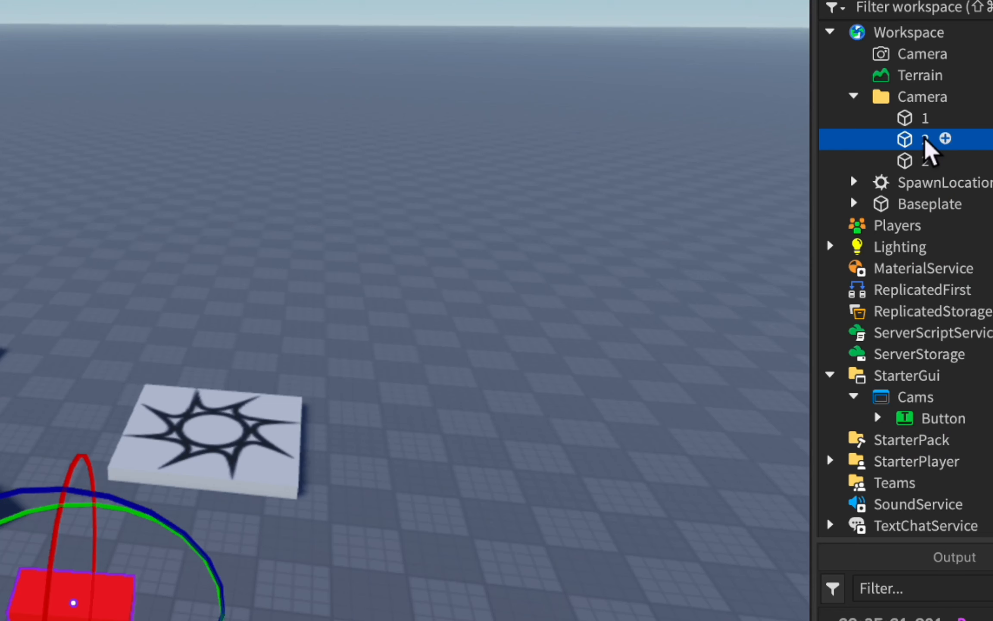
Rename the newest duplicate in the Camera folder to 3
{"action": "double_click", "coordinate": [925, 140]}
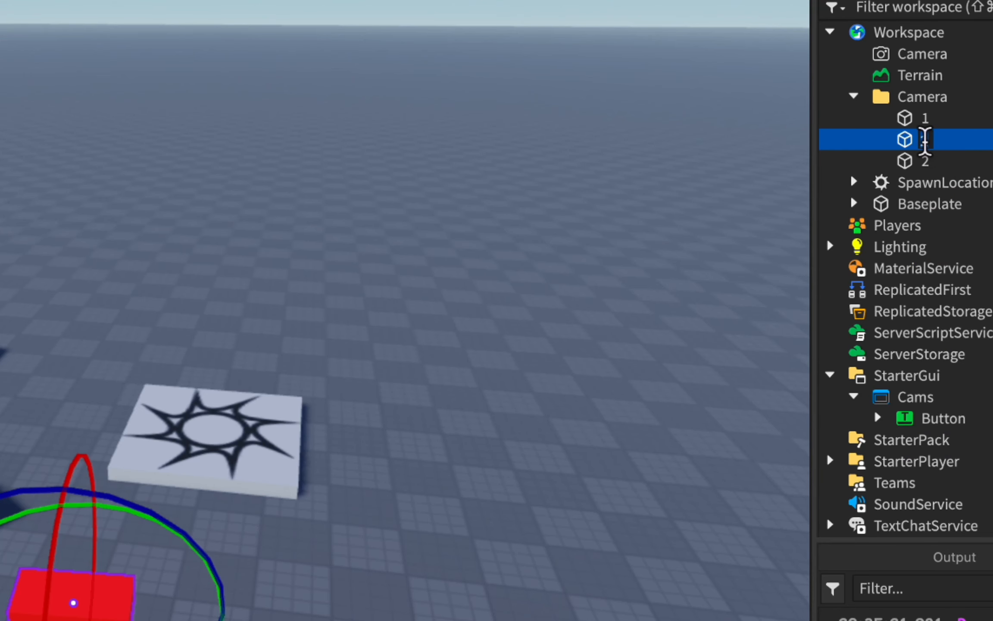
{"action": "type", "text": "2"}
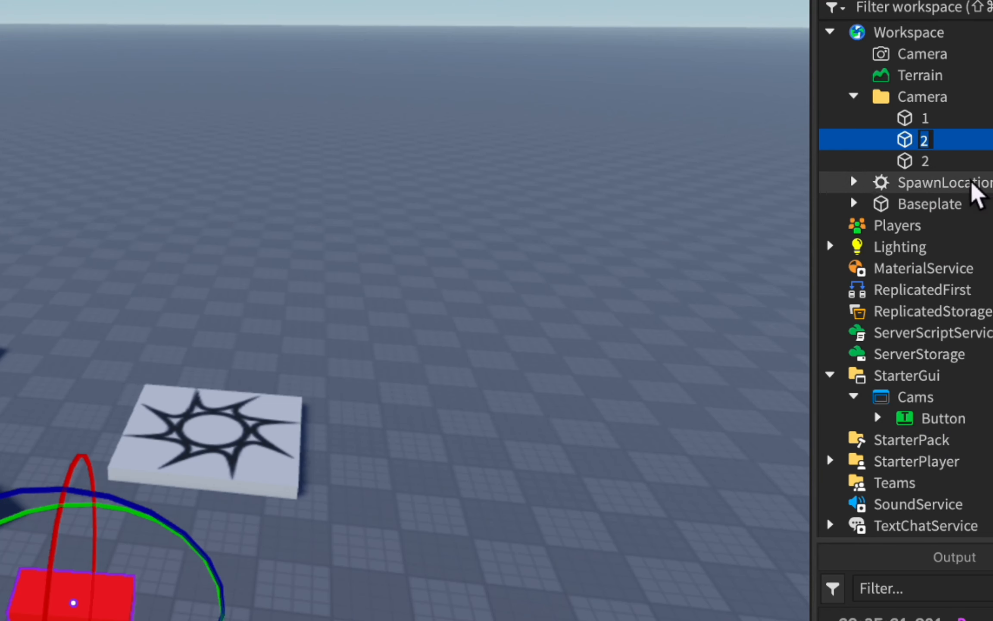
{"action": "key", "text": "BackSpace"}
{"action": "type", "text": "3"}
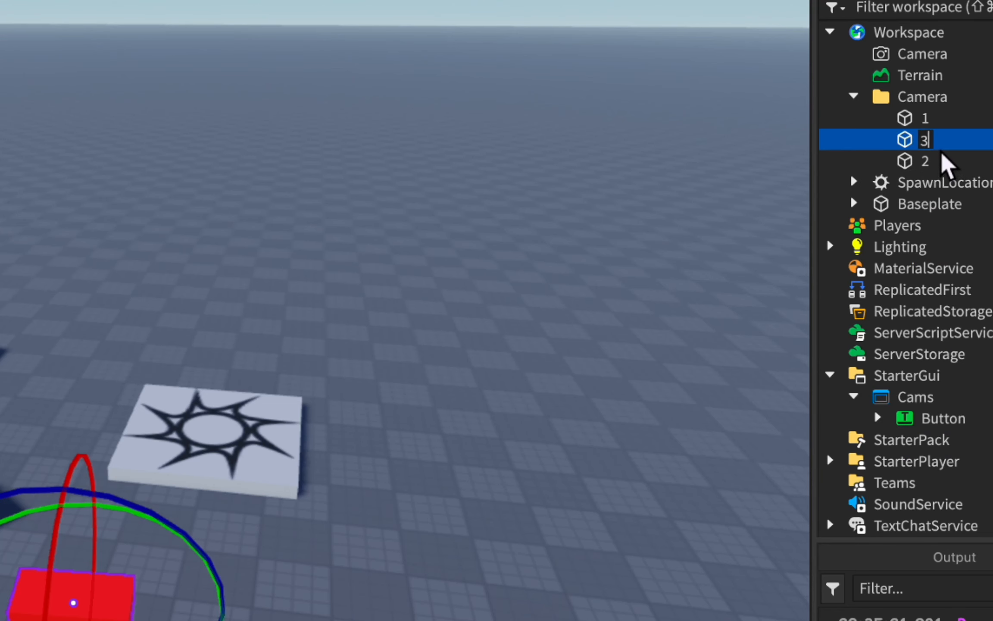
{"action": "key", "text": "Return"}
Check which part each number belongs to, and rotate part 3 about 6 degrees around its vertical axis
{"action": "left_click", "coordinate": [917, 124]}
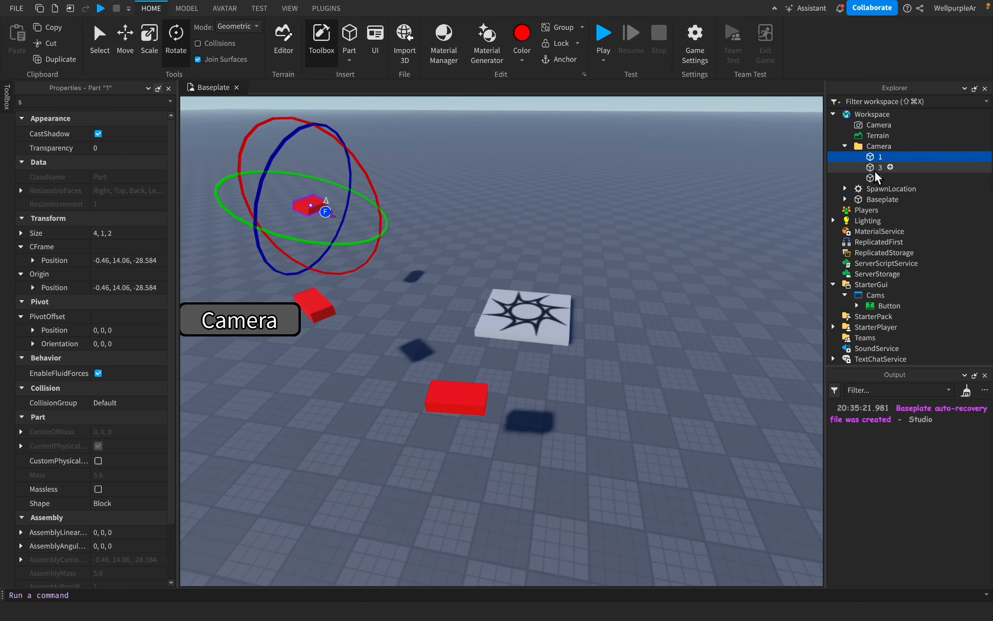
{"action": "left_click", "coordinate": [874, 178]}
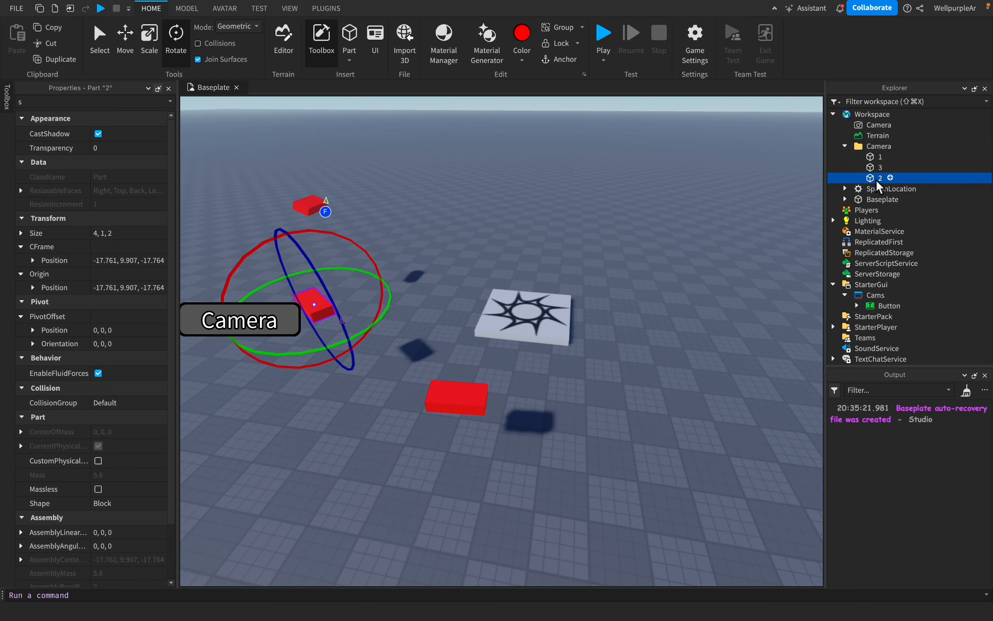
{"action": "left_click", "coordinate": [876, 168]}
{"action": "right_click_drag", "start_coordinate": [723, 267], "coordinate": [723, 267]}
{"action": "left_click_drag", "start_coordinate": [572, 373], "coordinate": [576, 380]}
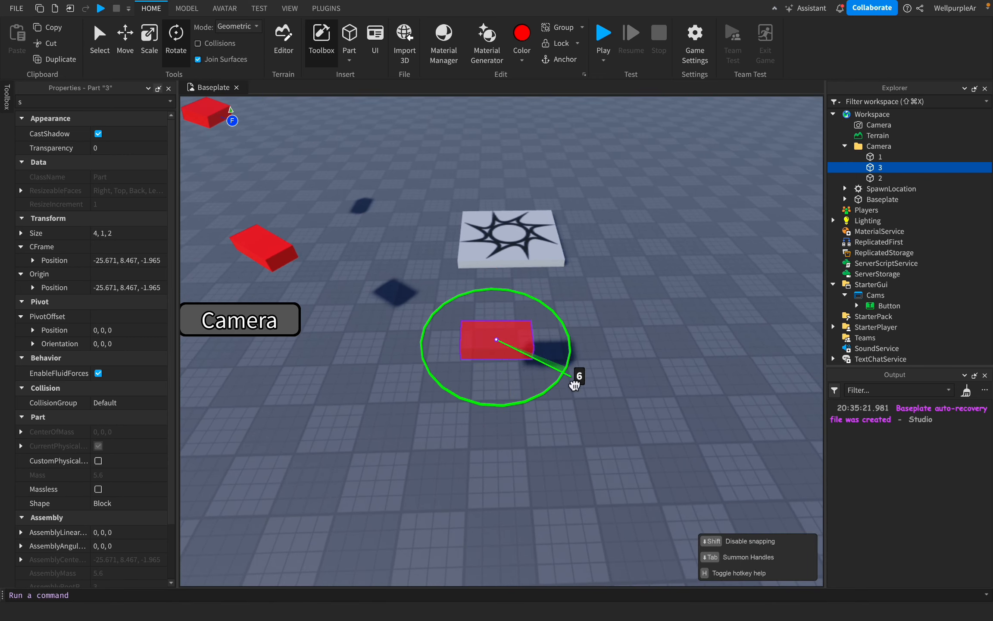
Duplicate part 3, move the copy farther from the SpawnLocation and rotate it to a new angle
{"action": "right_click_drag", "start_coordinate": [505, 277], "coordinate": [506, 277]}
{"action": "key", "text": "super+d"}
{"action": "left_click", "coordinate": [125, 39]}
{"action": "left_click_drag", "start_coordinate": [444, 421], "coordinate": [371, 496]}
{"action": "left_click", "coordinate": [176, 39]}
{"action": "left_click_drag", "start_coordinate": [463, 399], "coordinate": [467, 438]}
{"action": "left_click", "coordinate": [478, 457]}
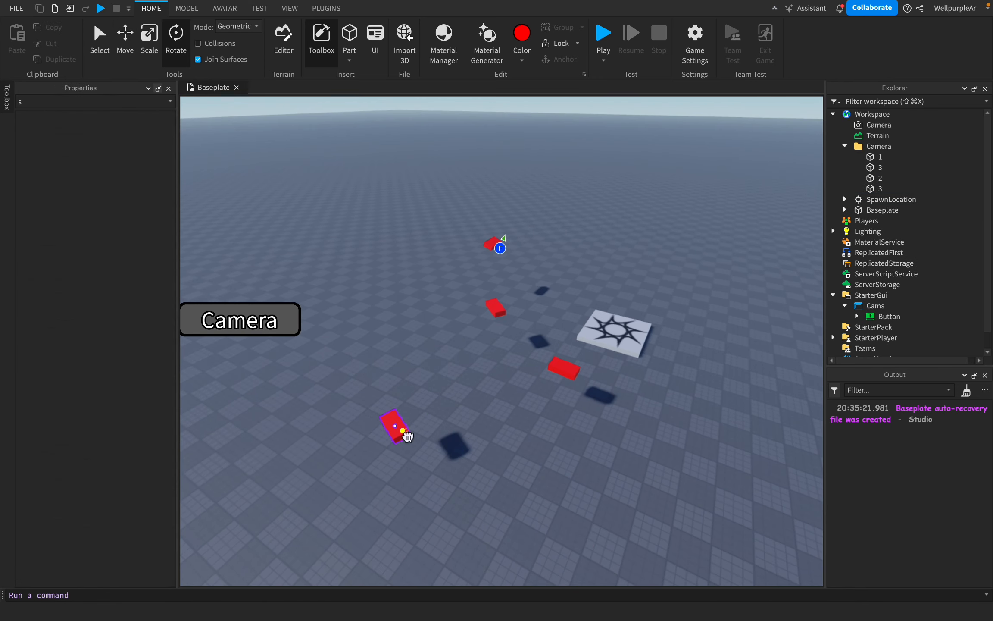
Rename the newest duplicate in the Camera folder to 4
{"action": "left_click", "coordinate": [401, 429]}
{"action": "double_click", "coordinate": [873, 191]}
{"action": "type", "text": "4"}
{"action": "key", "text": "Return"}
Hide the orientation indicator on part 1 and clear the selection
{"action": "left_click", "coordinate": [740, 337]}
{"action": "right_click_drag", "start_coordinate": [740, 337], "coordinate": [742, 338]}
{"action": "key", "text": "w"}
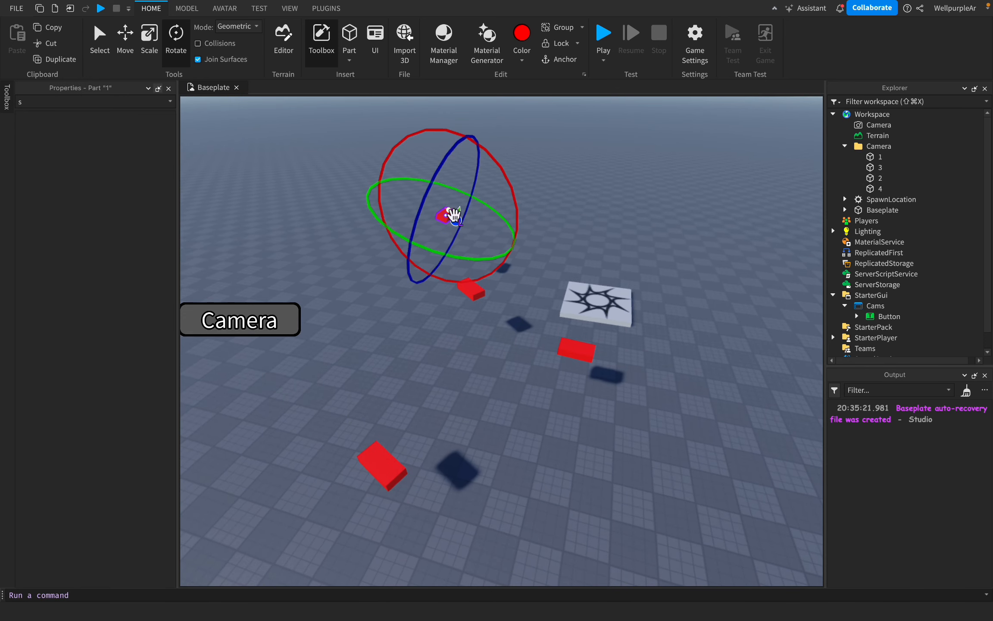
{"action": "left_click", "coordinate": [444, 214]}
{"action": "right_click", "coordinate": [448, 212]}
{"action": "left_click", "coordinate": [516, 461]}
{"action": "left_click", "coordinate": [627, 394]}
Show the orientation indicators on parts 2, 3 and 4 and check which way their fronts face
{"action": "left_click", "coordinate": [876, 189]}
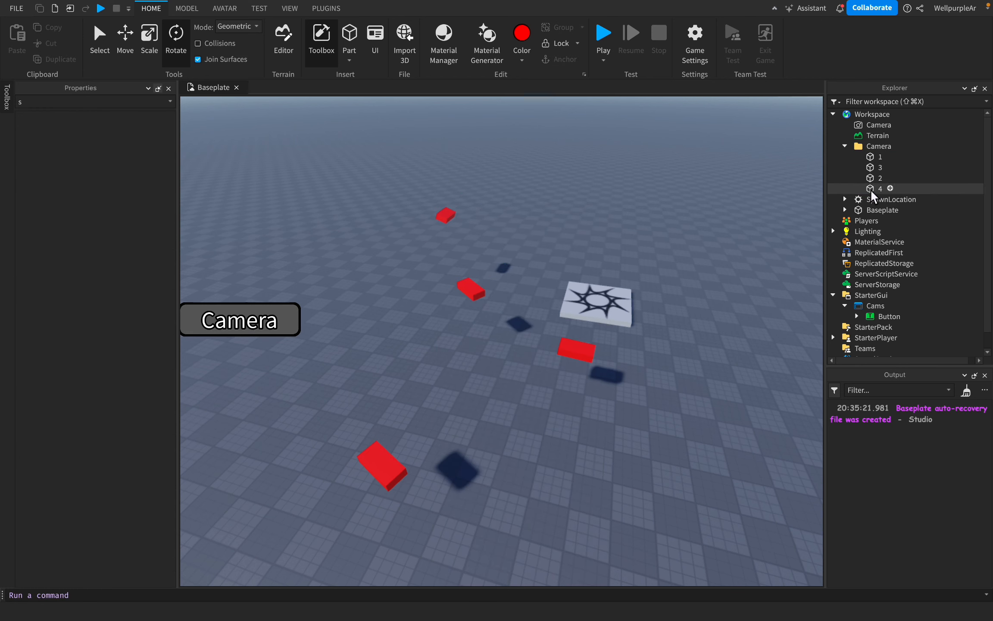
{"action": "left_click", "coordinate": [875, 167], "text": "shift"}
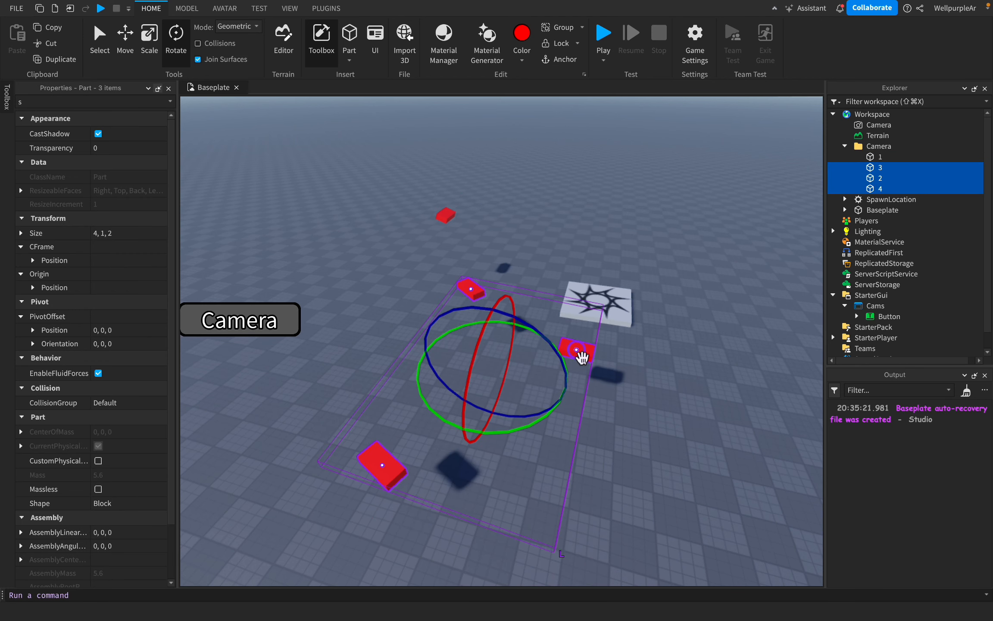
{"action": "right_click", "coordinate": [580, 354]}
{"action": "left_click", "coordinate": [613, 251]}
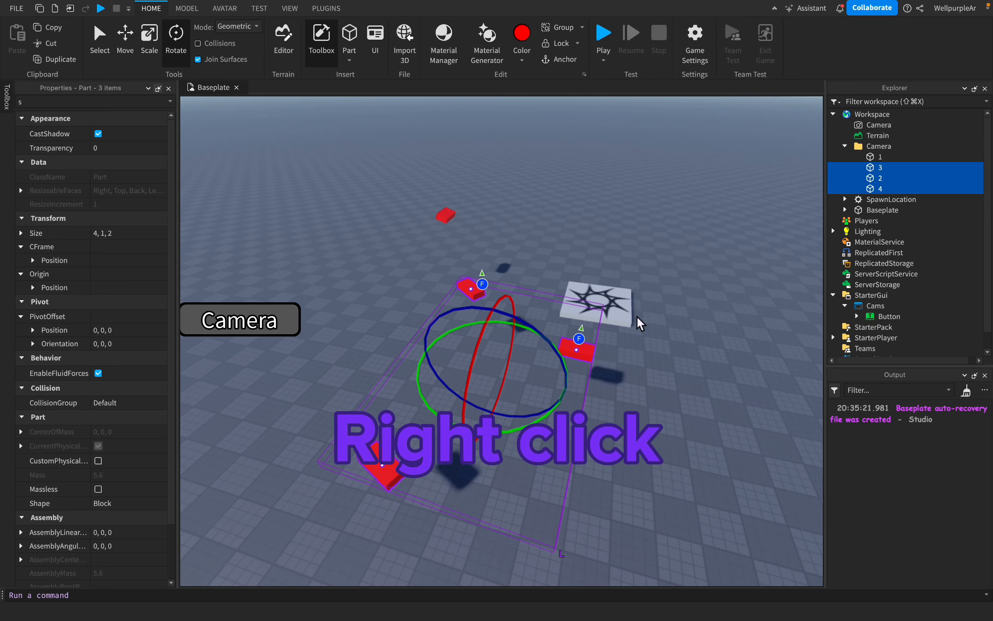
{"action": "left_click", "coordinate": [638, 318]}
{"action": "key", "text": "w"}
{"action": "right_click_drag", "start_coordinate": [638, 323], "coordinate": [638, 366]}
{"action": "key", "text": "a"}
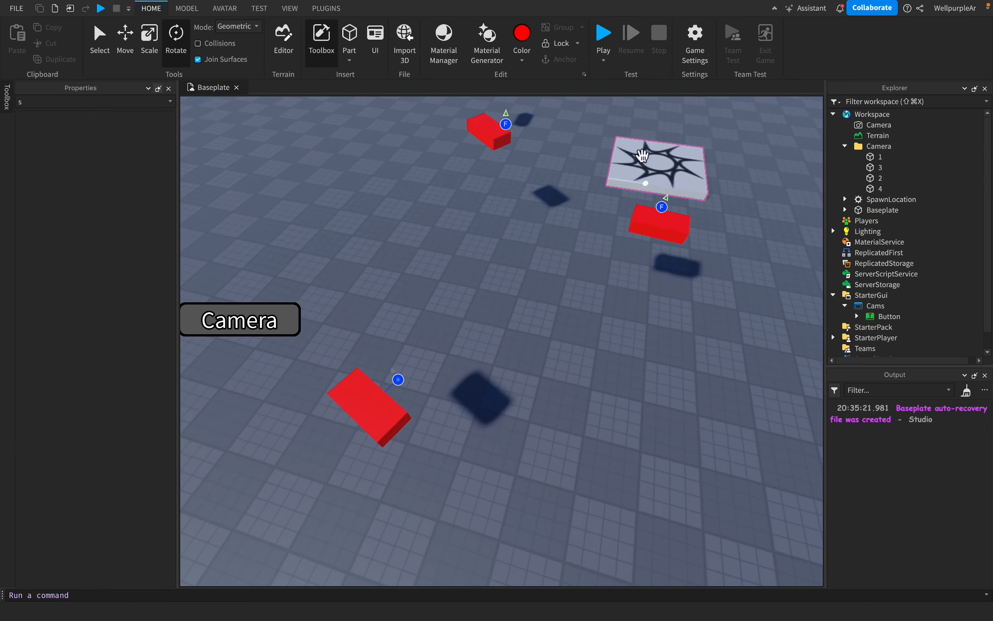
{"action": "key", "text": "s"}
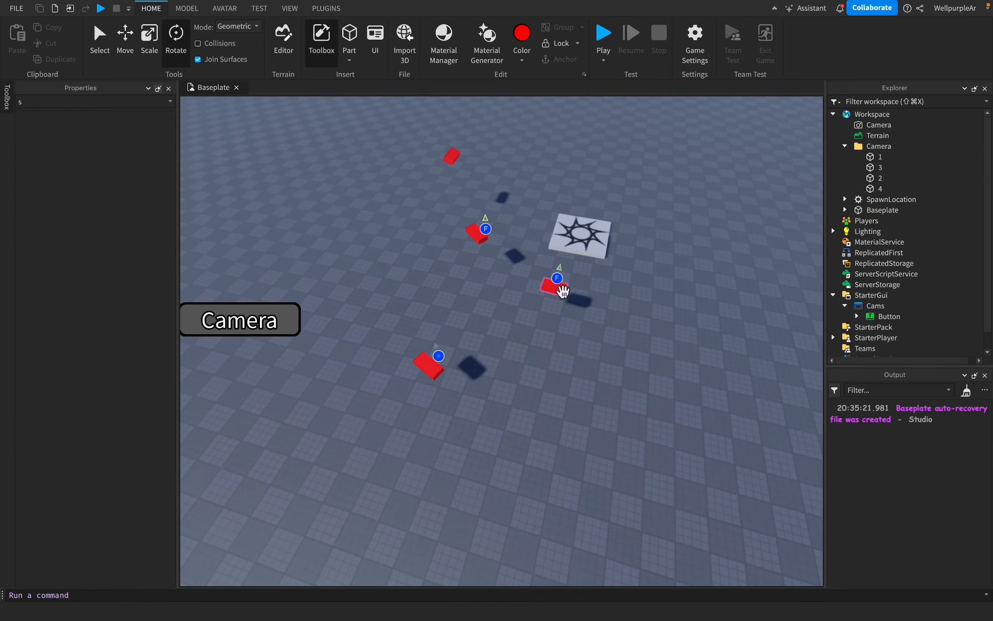
Hide the orientation indicators on the camera parts
{"action": "left_click", "coordinate": [881, 188]}
{"action": "left_click", "coordinate": [881, 156], "text": "shift"}
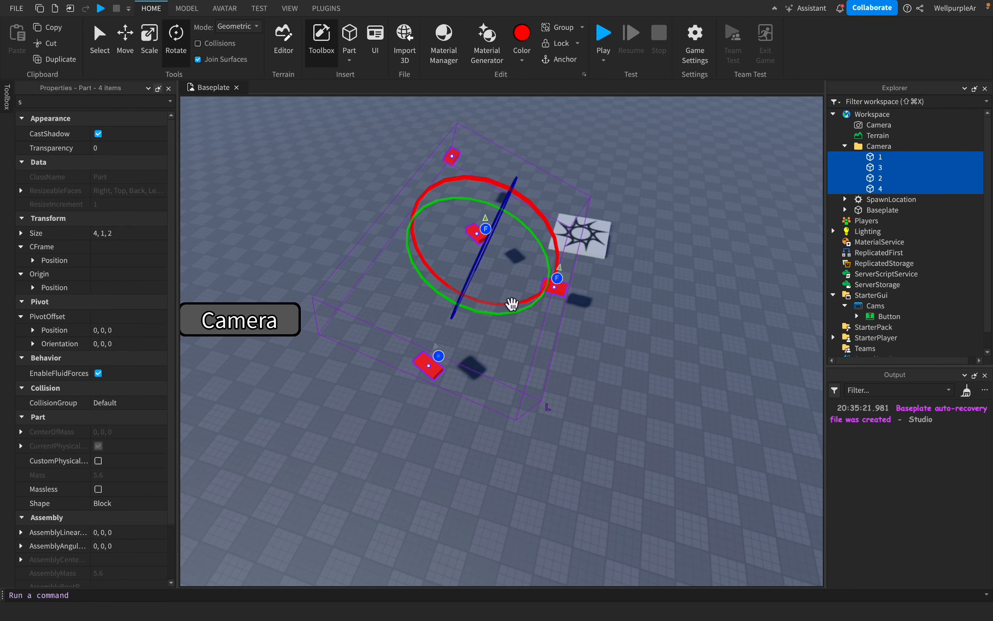
{"action": "right_click", "coordinate": [556, 291]}
{"action": "right_click_drag", "start_coordinate": [652, 293], "coordinate": [652, 340]}
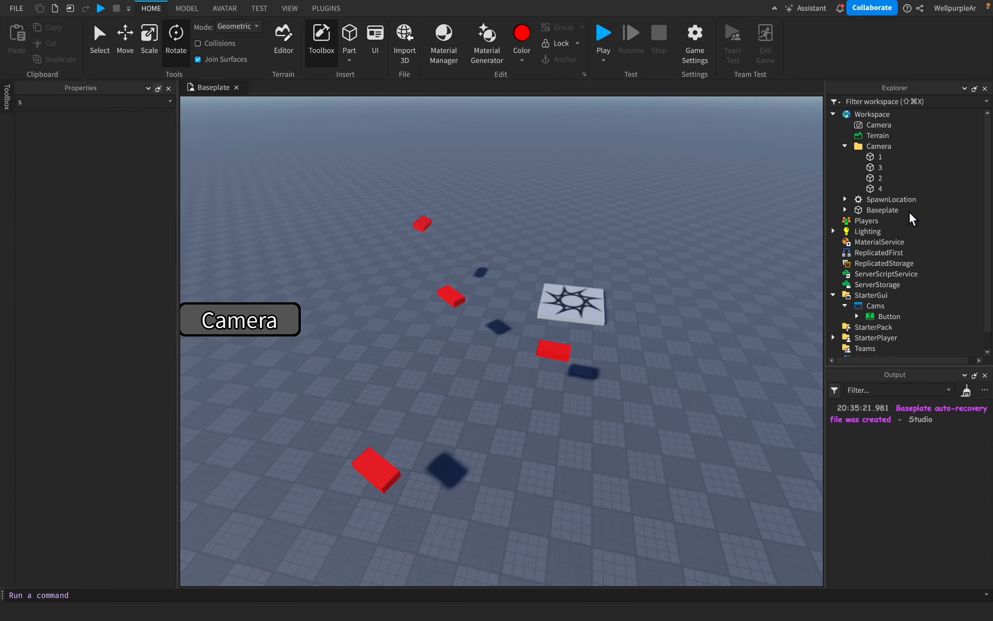
Turn off CastShadow for all four parts in the Camera folder
{"action": "left_click", "coordinate": [879, 189]}
{"action": "left_click", "coordinate": [874, 159], "text": "shift"}
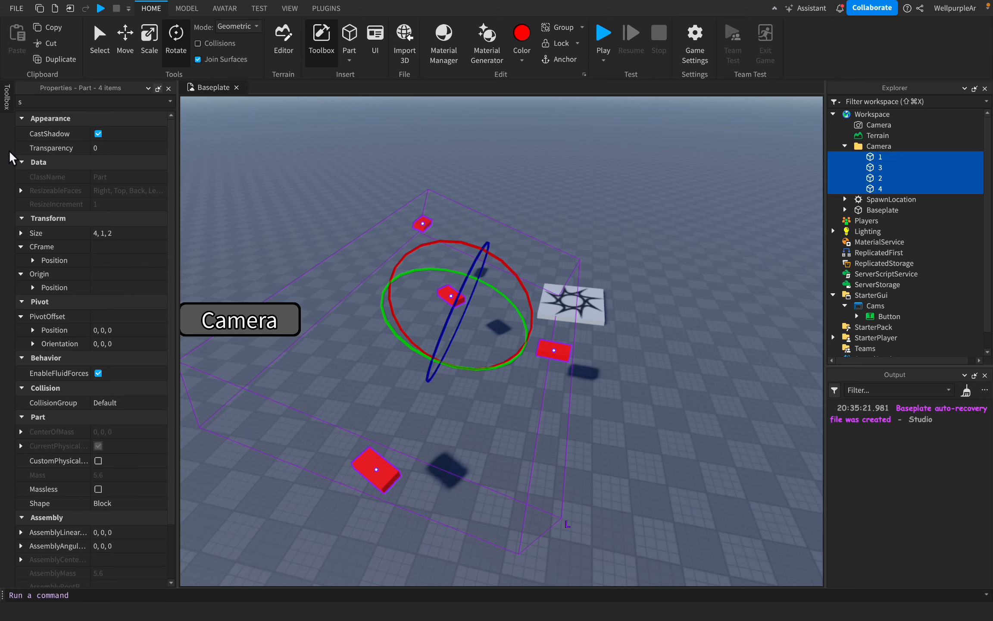
{"action": "left_click", "coordinate": [72, 103]}
{"action": "key", "text": "BackSpace"}
{"action": "type", "text": "s"}
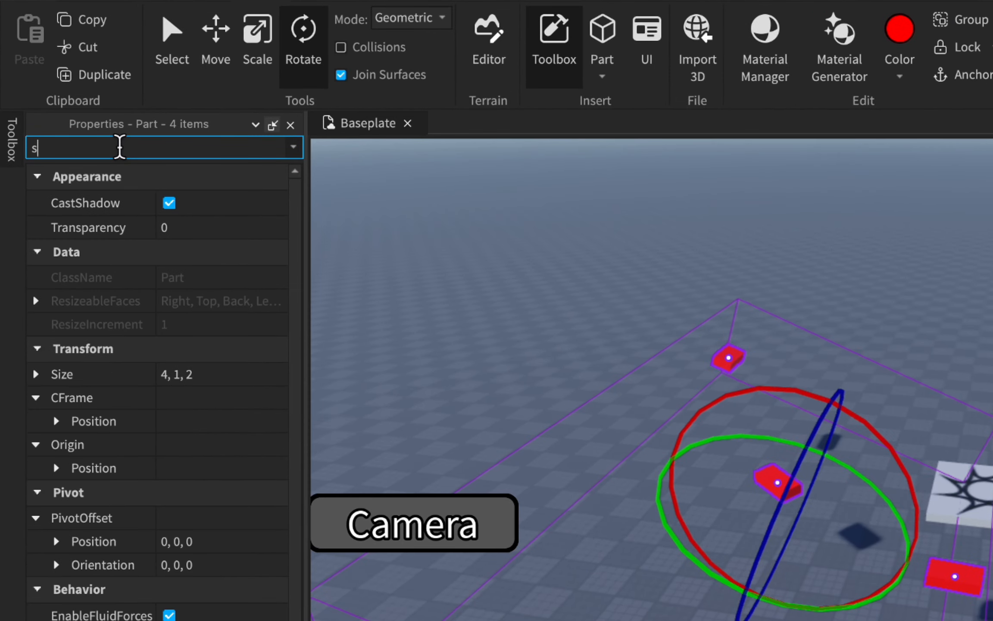
{"action": "type", "text": "had"}
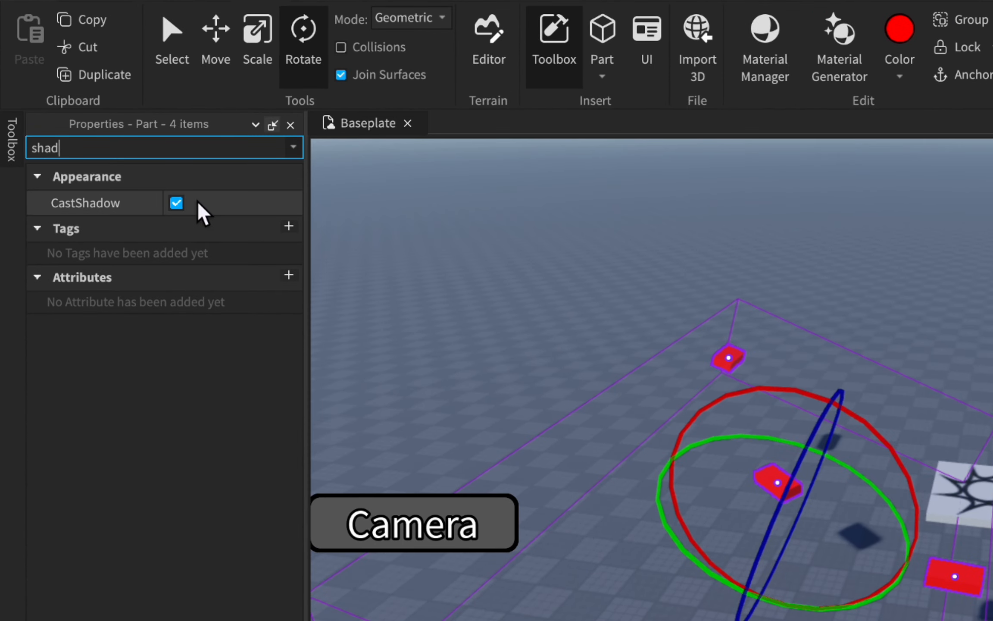
{"action": "left_click", "coordinate": [198, 203]}
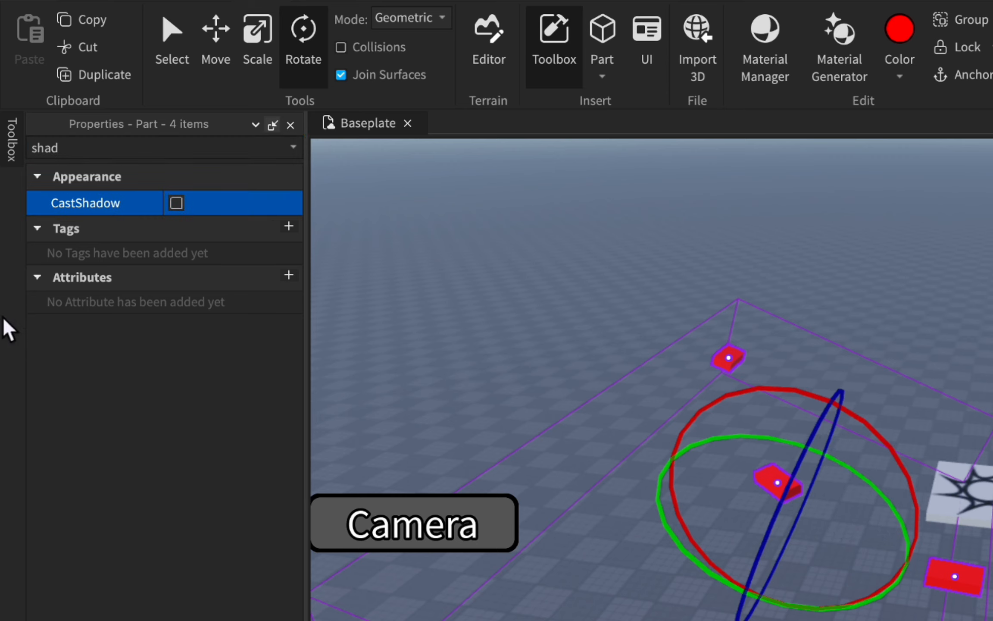
Turn off CanCollide for the four camera parts
{"action": "left_click", "coordinate": [99, 149]}
{"action": "type", "text": "canc"}
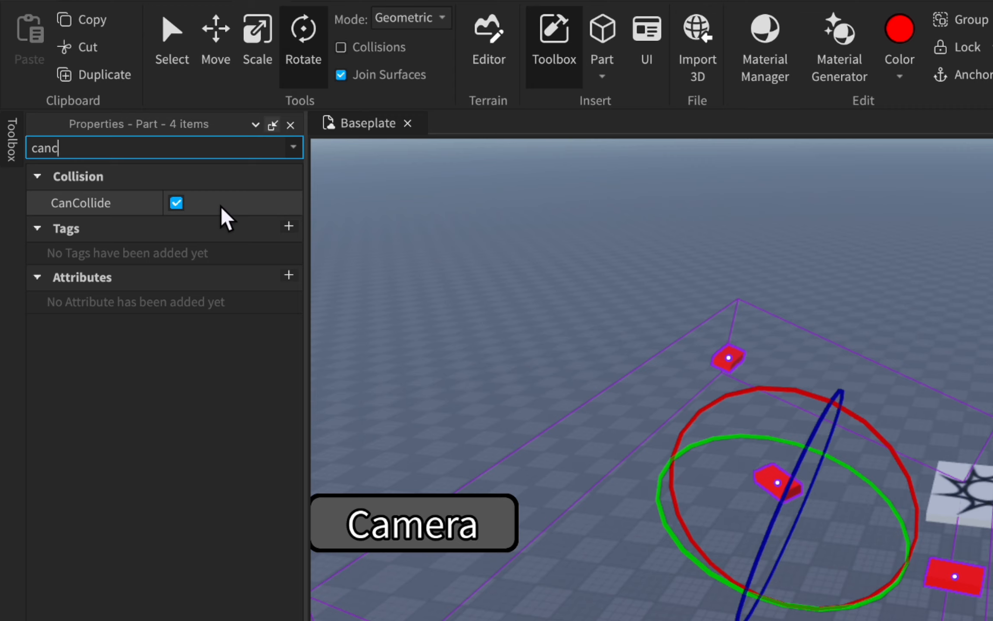
{"action": "left_click", "coordinate": [221, 207]}
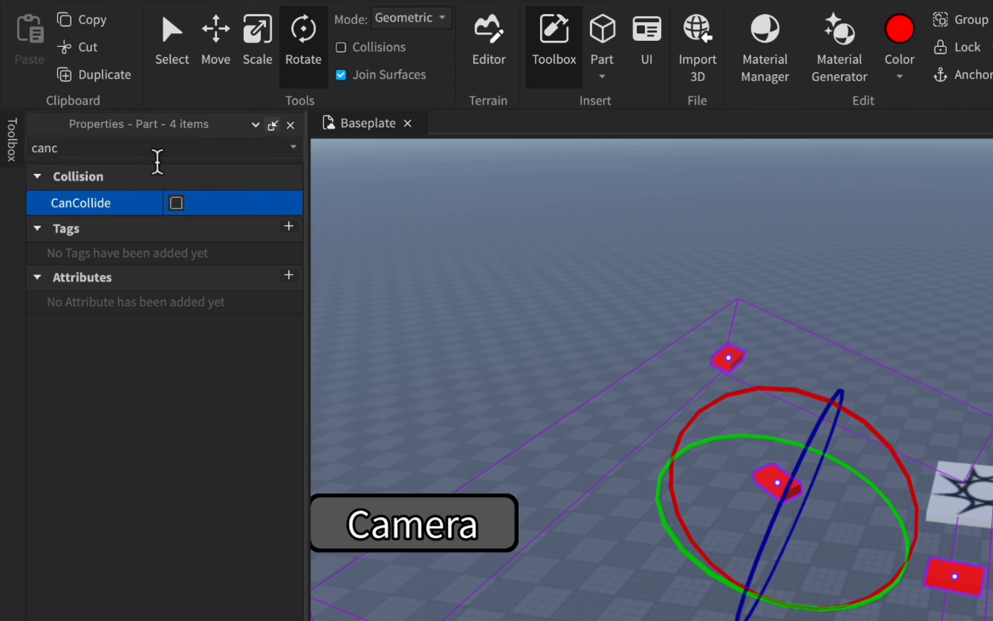
Set the Transparency of the four camera parts to 0.5
{"action": "left_click", "coordinate": [147, 151]}
{"action": "type", "text": "tra"}
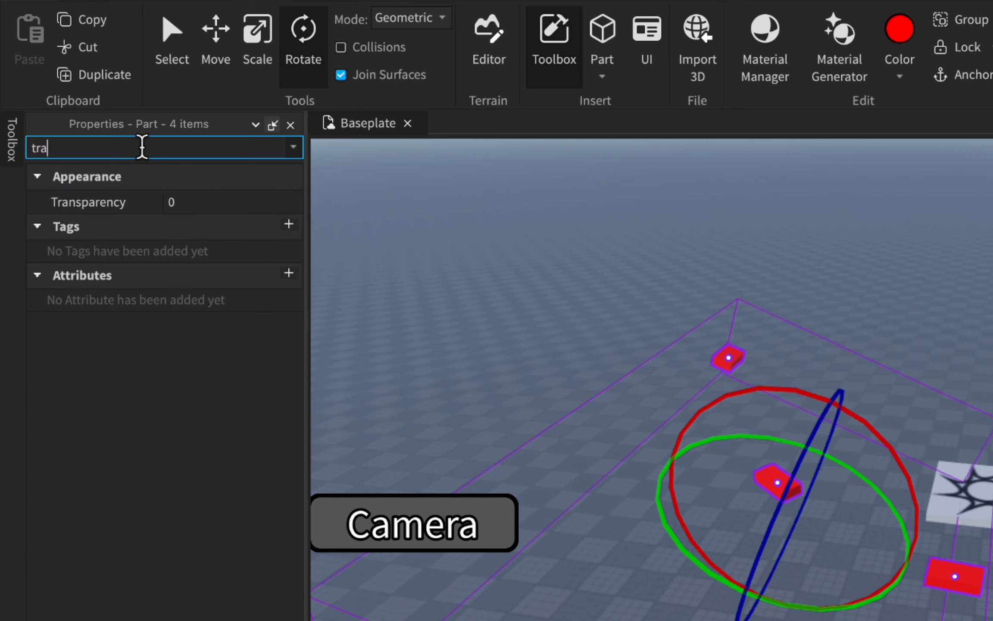
{"action": "left_click", "coordinate": [185, 202]}
{"action": "type", "text": ".5"}
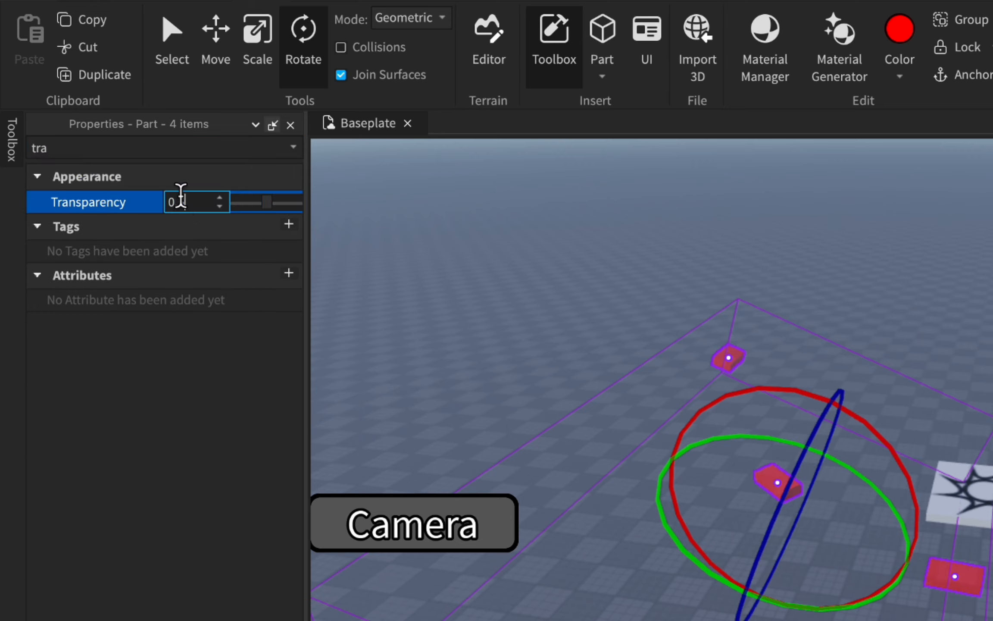
{"action": "key", "text": "Return"}
Set the Transparency of the four parts in the Camera folder to 0.8
{"action": "left_click", "coordinate": [510, 282]}
{"action": "scroll", "coordinate": [512, 283], "scroll_direction": "up", "scroll_amount": 6}
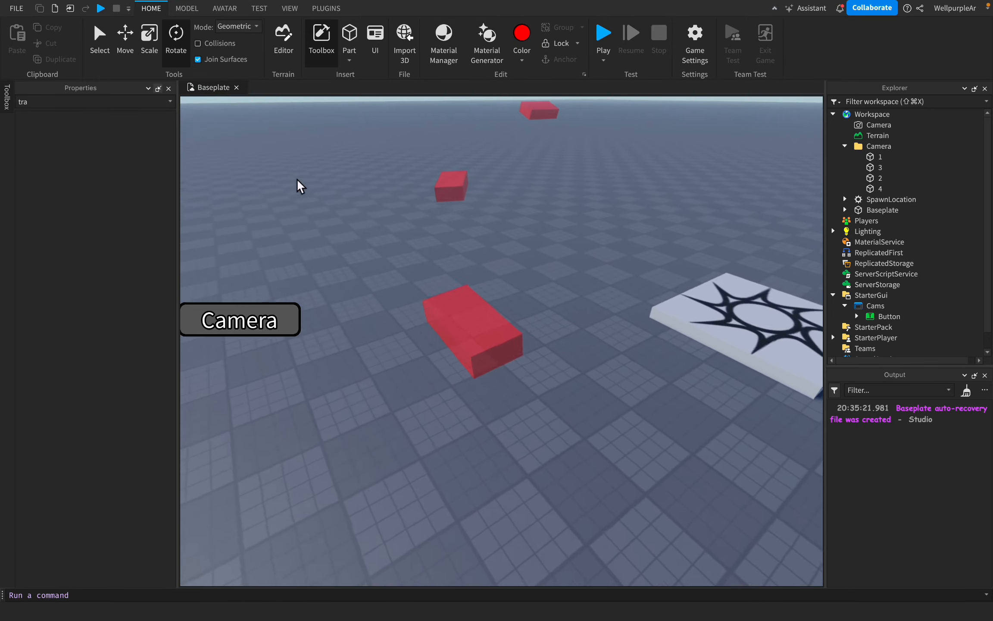
{"action": "scroll", "coordinate": [650, 224], "scroll_direction": "down", "scroll_amount": 5}
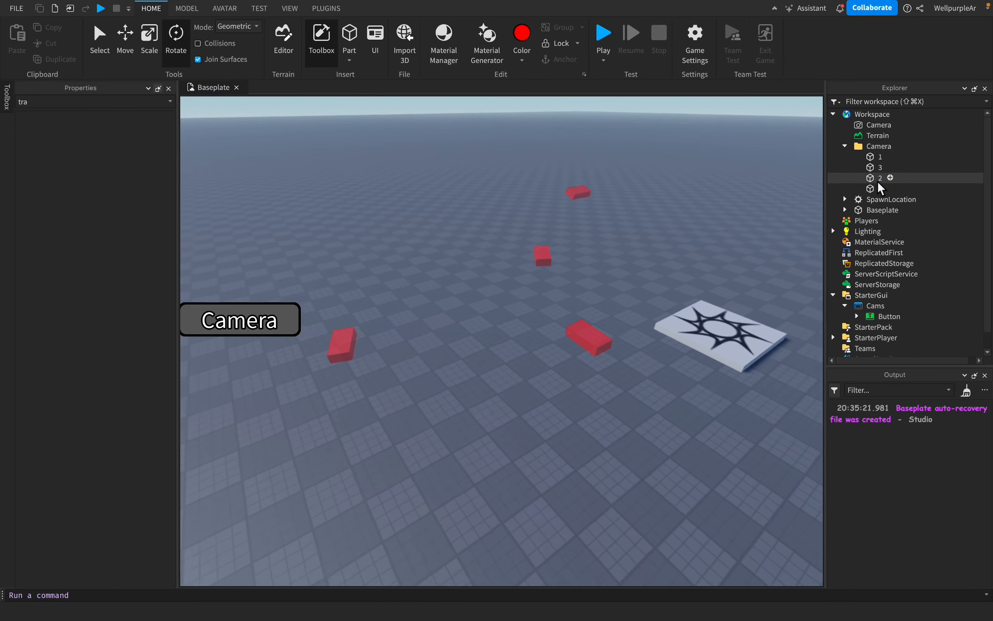
{"action": "left_click_drag", "start_coordinate": [880, 188], "coordinate": [873, 161]}
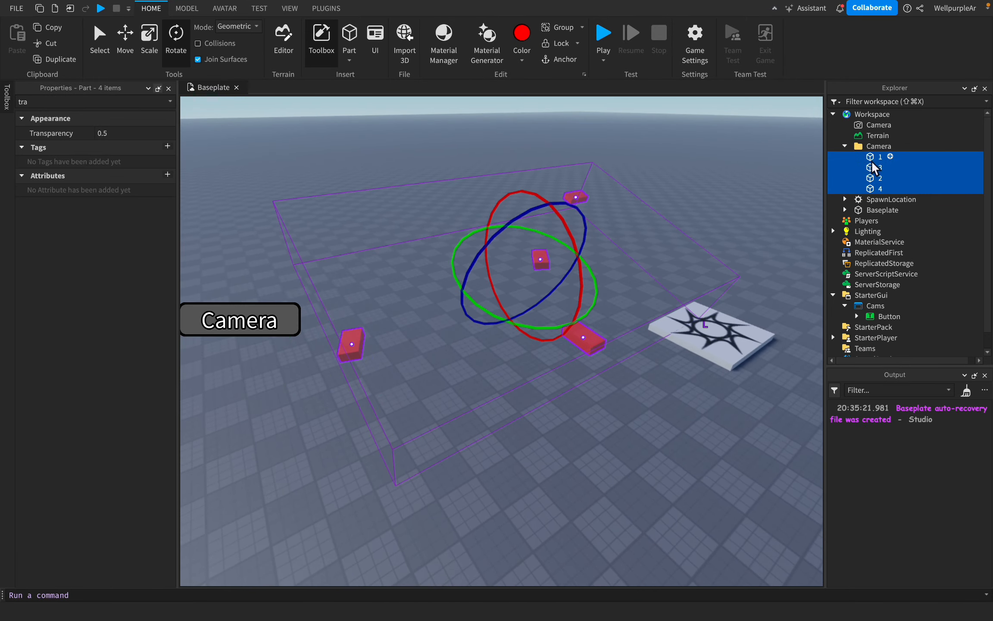
{"action": "left_click", "coordinate": [122, 135]}
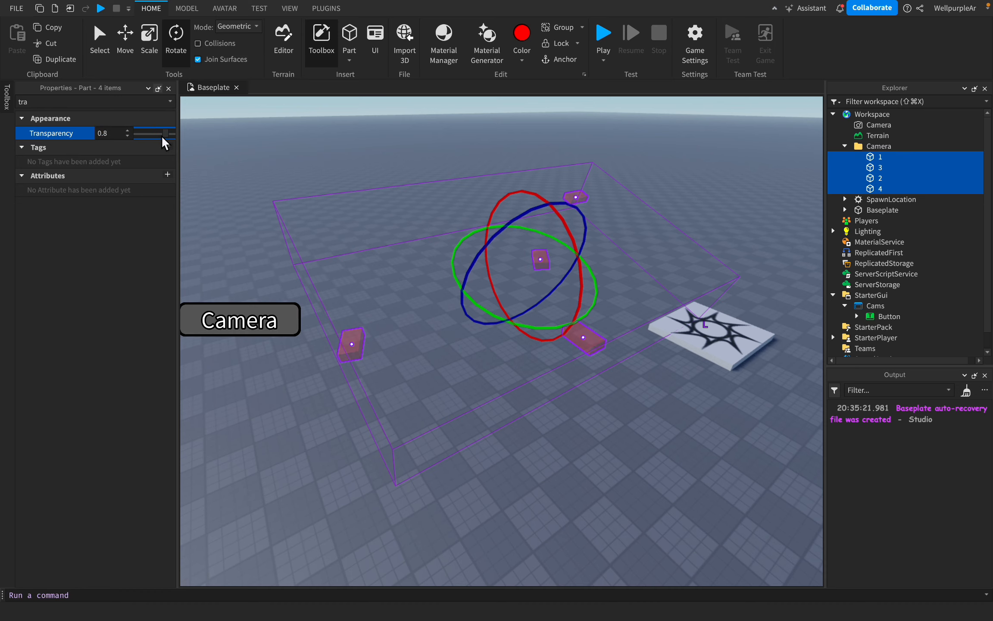
{"action": "left_click", "coordinate": [651, 205]}
Collapse the Camera folder in the Workspace hierarchy
{"action": "key", "text": "s"}
{"action": "key", "text": "a"}
{"action": "right_click_drag", "start_coordinate": [651, 205], "coordinate": [652, 205]}
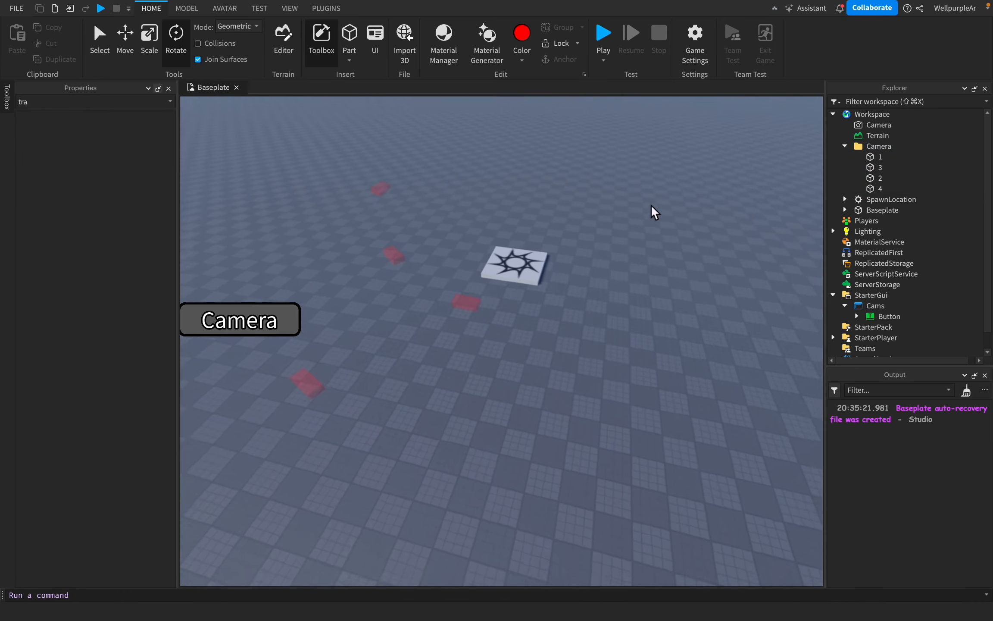
{"action": "key", "text": "a"}
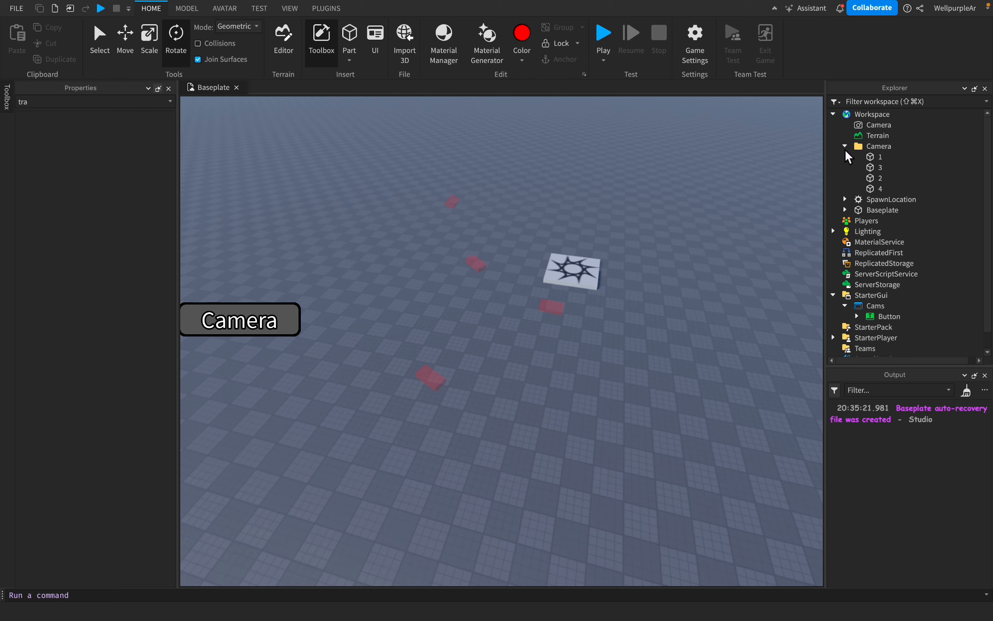
{"action": "left_click", "coordinate": [845, 148]}
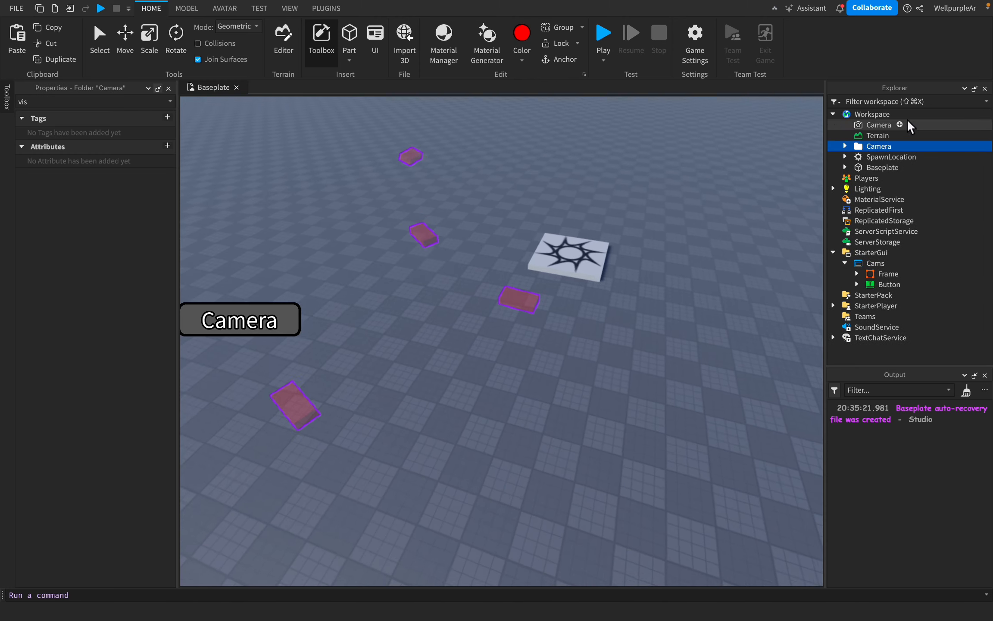
{"action": "left_click", "coordinate": [906, 116]}
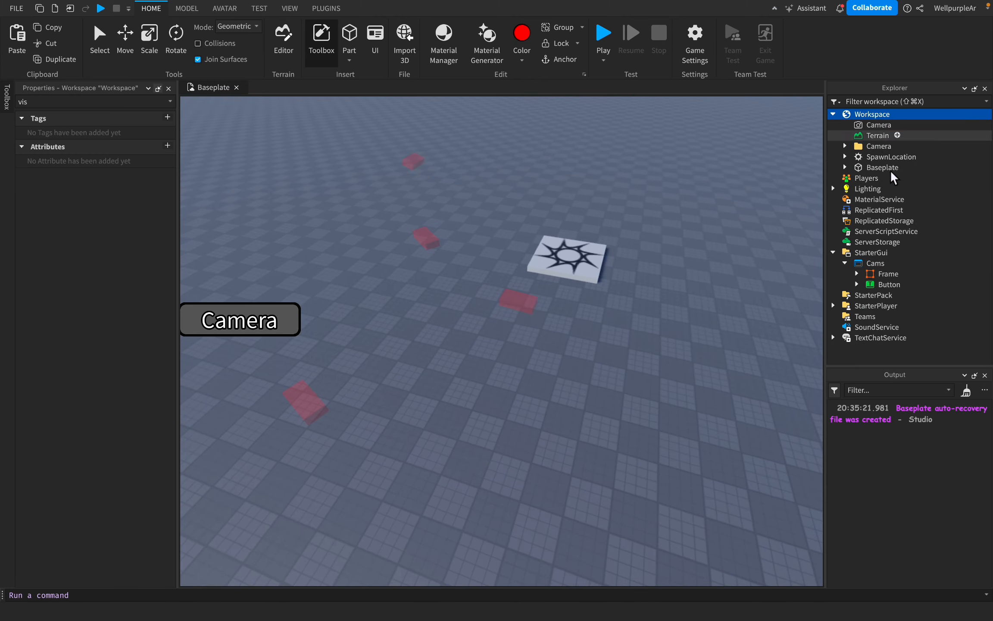
Add a LocalScript to the Camera text button and clear its default code
{"action": "left_click", "coordinate": [908, 285]}
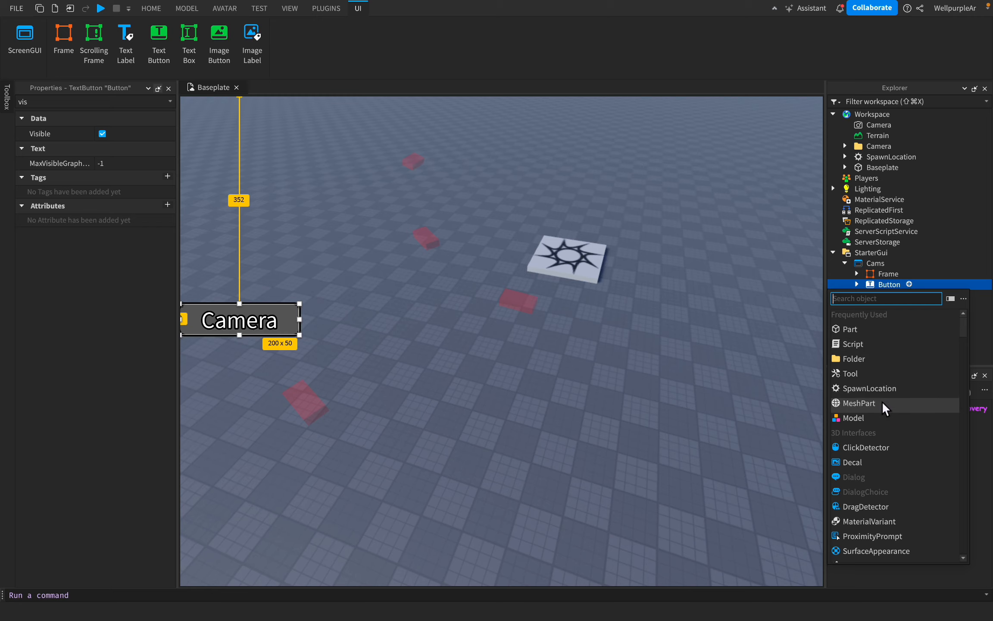
{"action": "type", "text": "loc"}
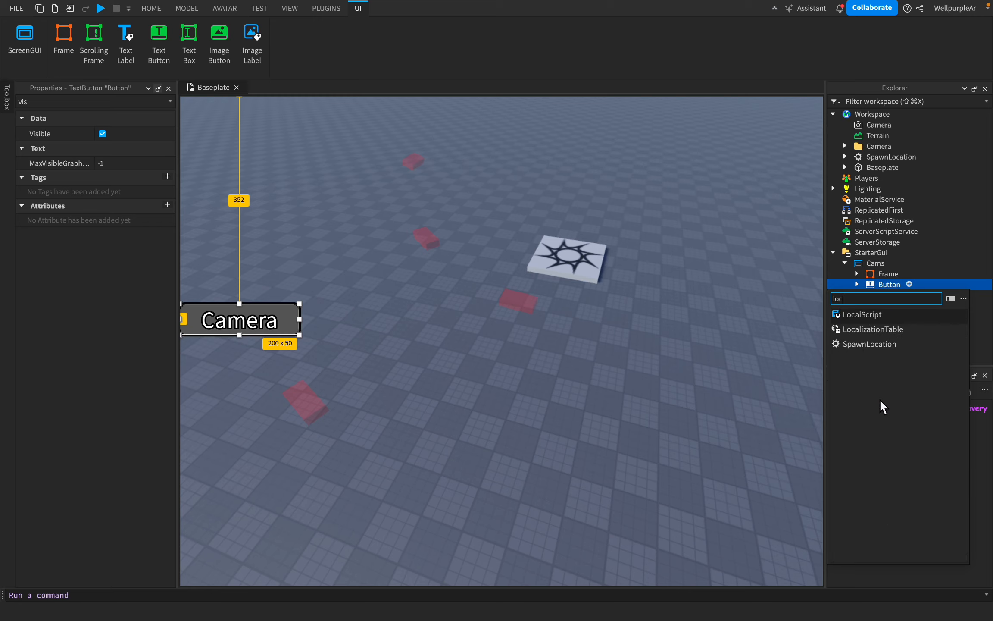
{"action": "left_click", "coordinate": [845, 312]}
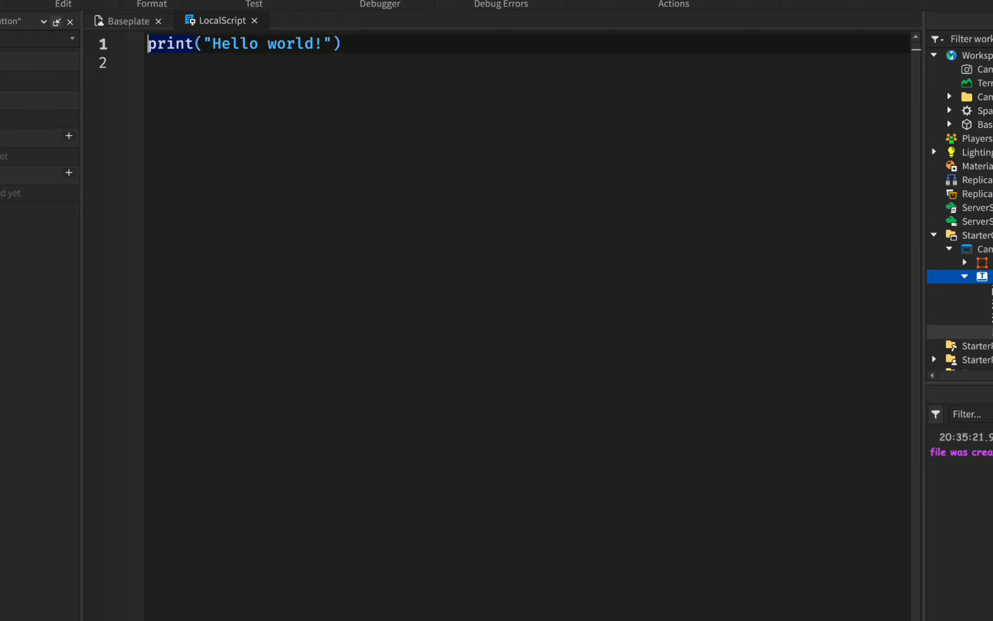
{"action": "key", "text": "ctrl+a"}
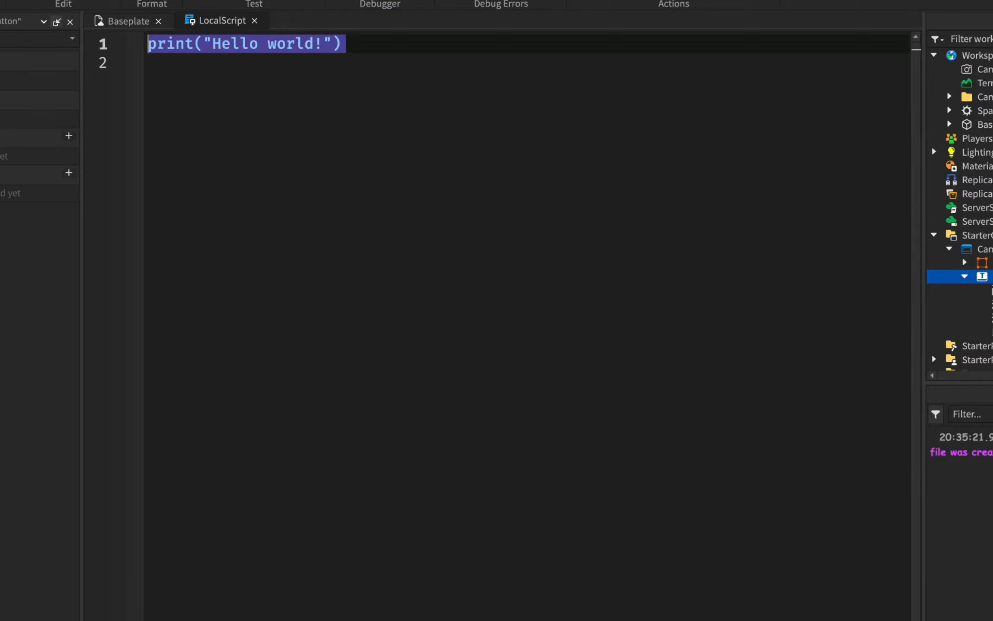
{"action": "key", "text": "BackSpace"}
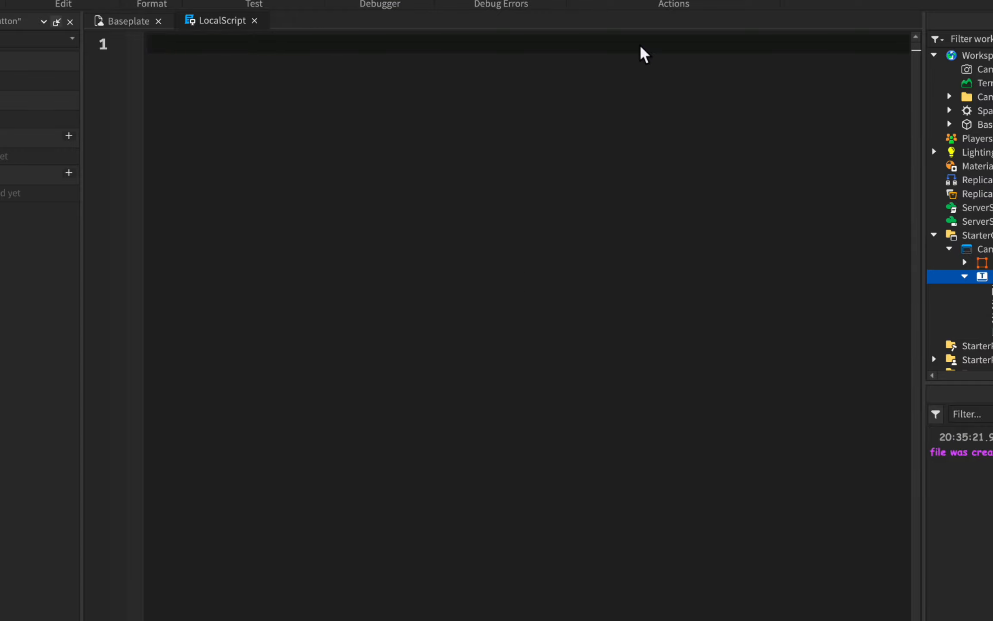
Preview the numbered camera buttons by making their frame visible, and hide the frame again
{"action": "left_click", "coordinate": [134, 22]}
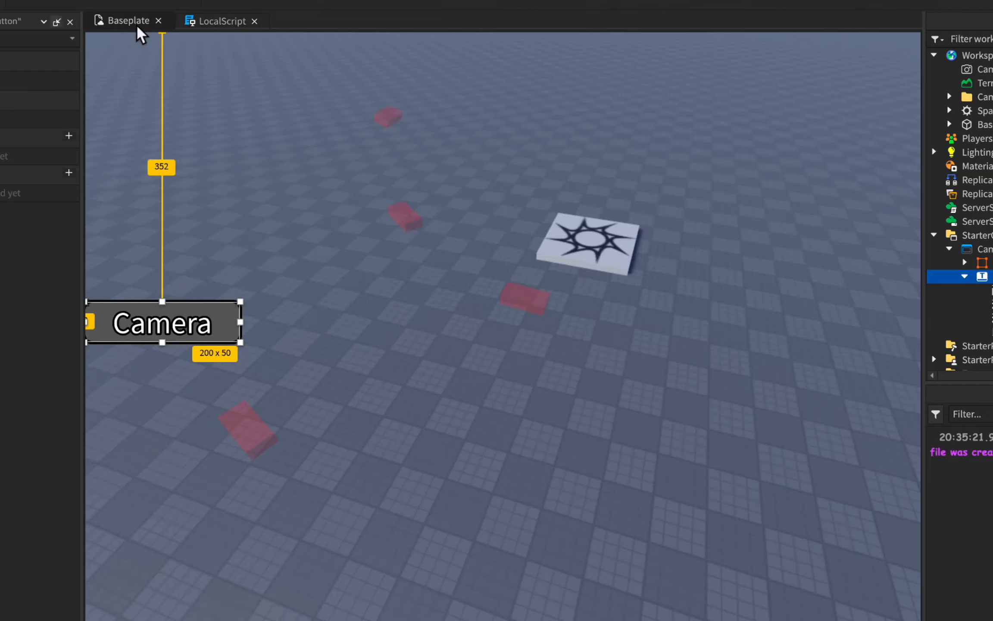
{"action": "left_click", "coordinate": [321, 274]}
{"action": "left_click", "coordinate": [18, 88]}
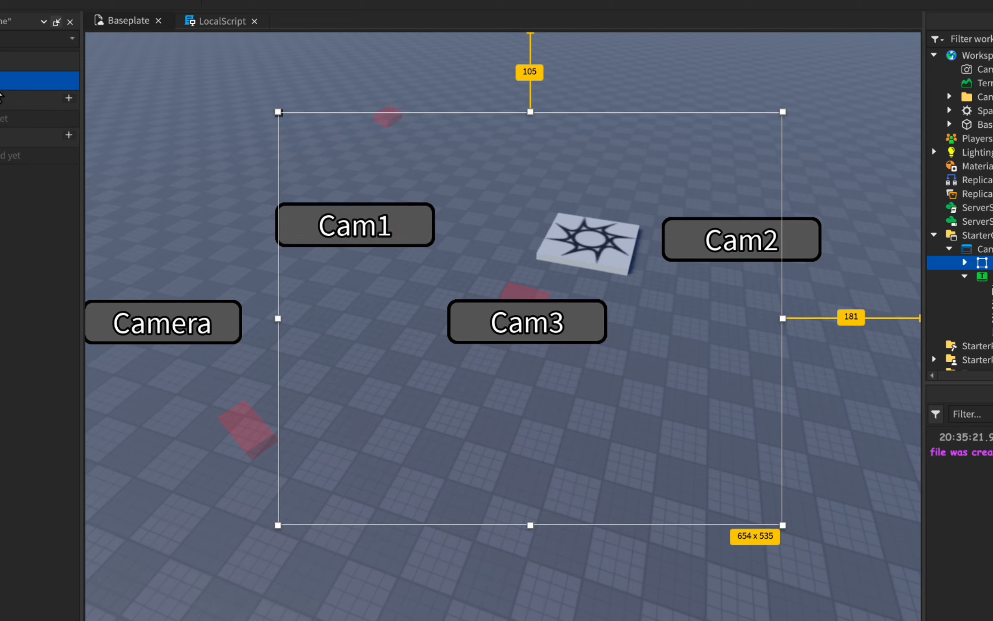
{"action": "left_click", "coordinate": [0, 88]}
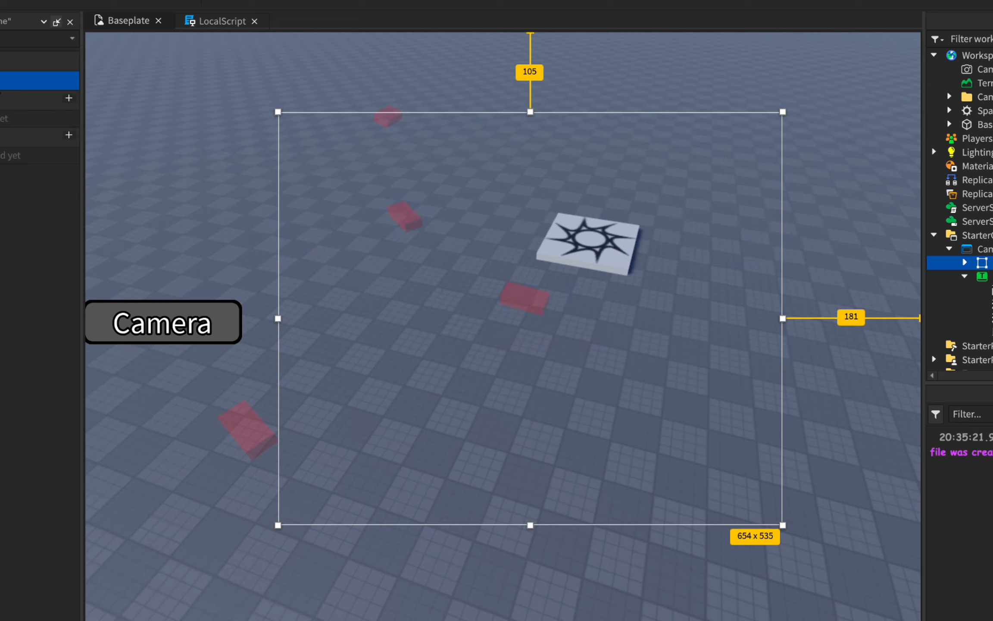
Start the first line of the Camera button's LocalScript with a reference to the script's Parent
{"action": "left_click", "coordinate": [218, 22]}
{"action": "type", "text": "script.p"}
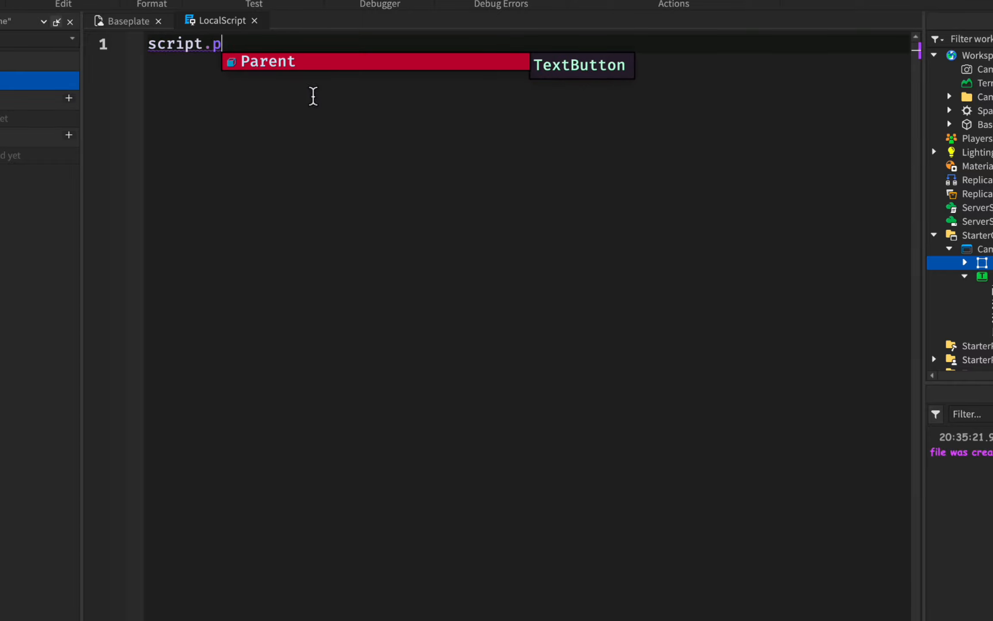